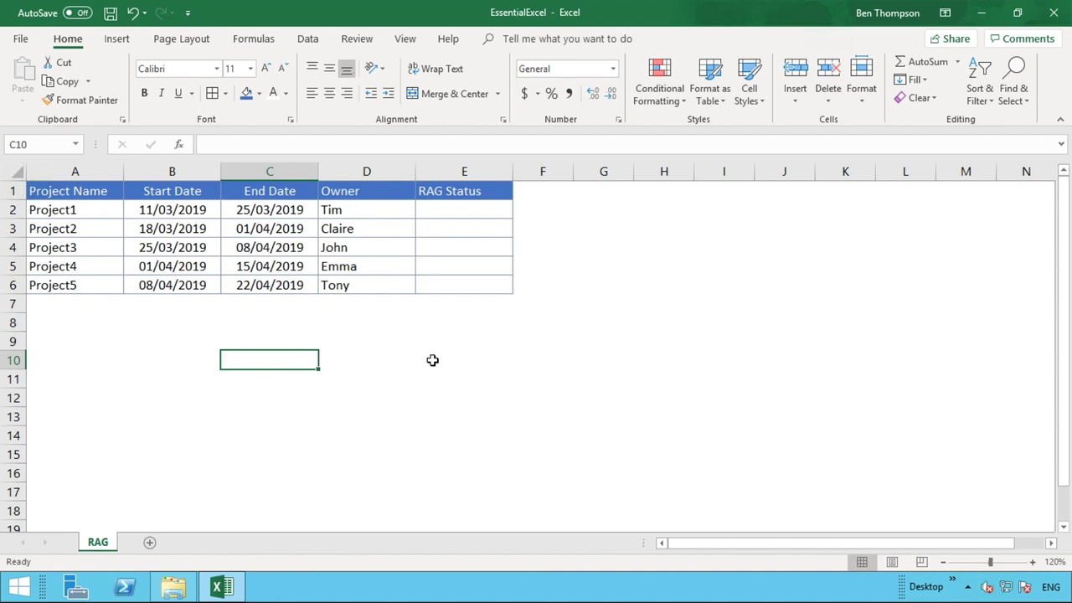
Step: Set Project2's RAG Status to Green from the cell's list of allowed values
left_click(504, 225)
left_click(519, 232)
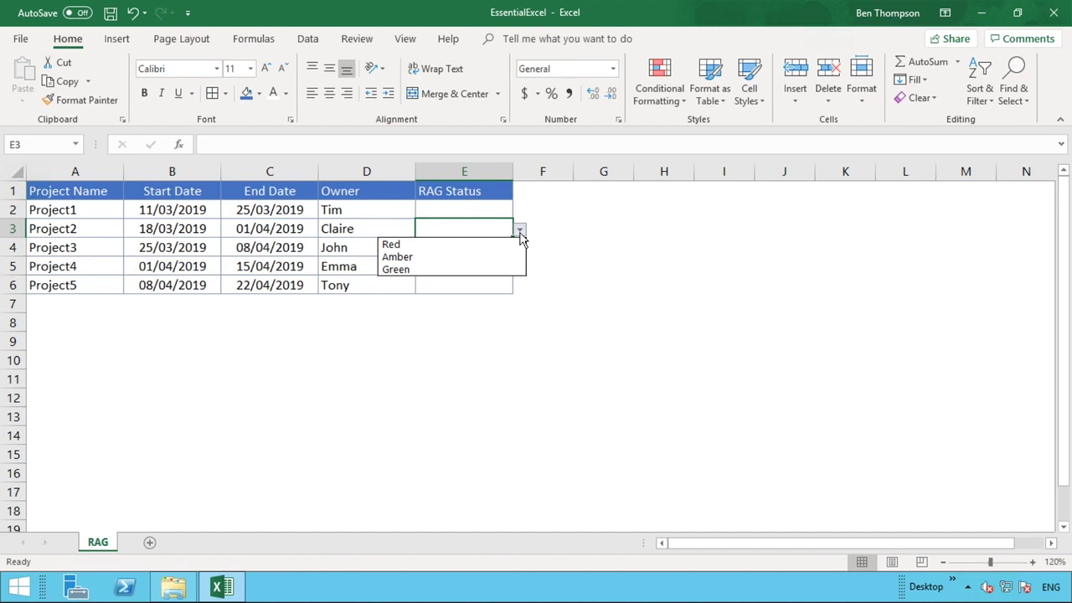
left_click(419, 270)
left_click(503, 346)
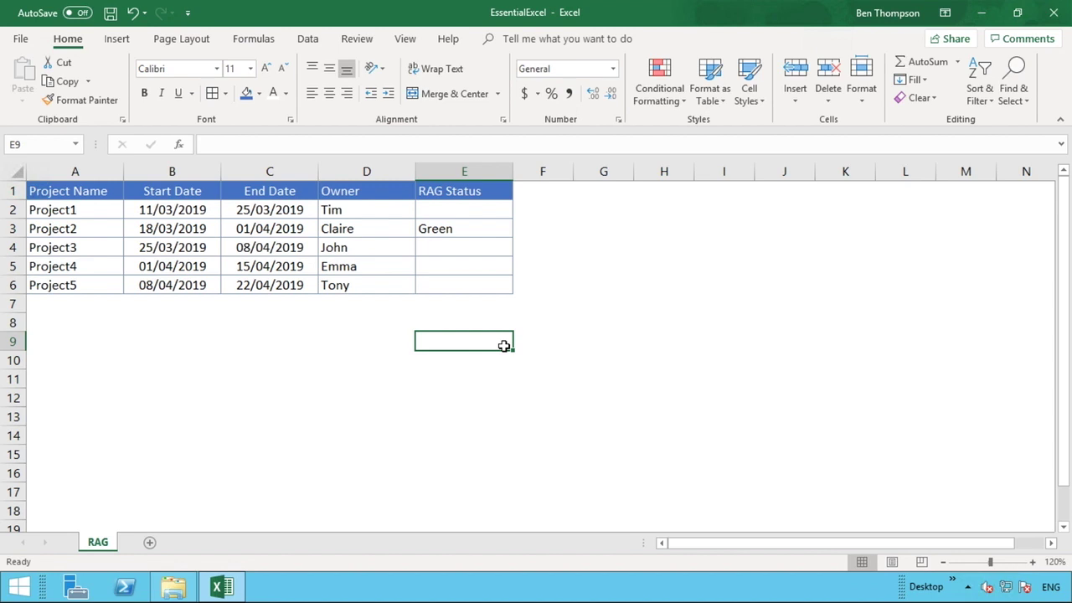
Step: Start a new conditional formatting rule for RAG Status cells E2:E6, using the type "Format only cells that contain"
left_click(457, 232)
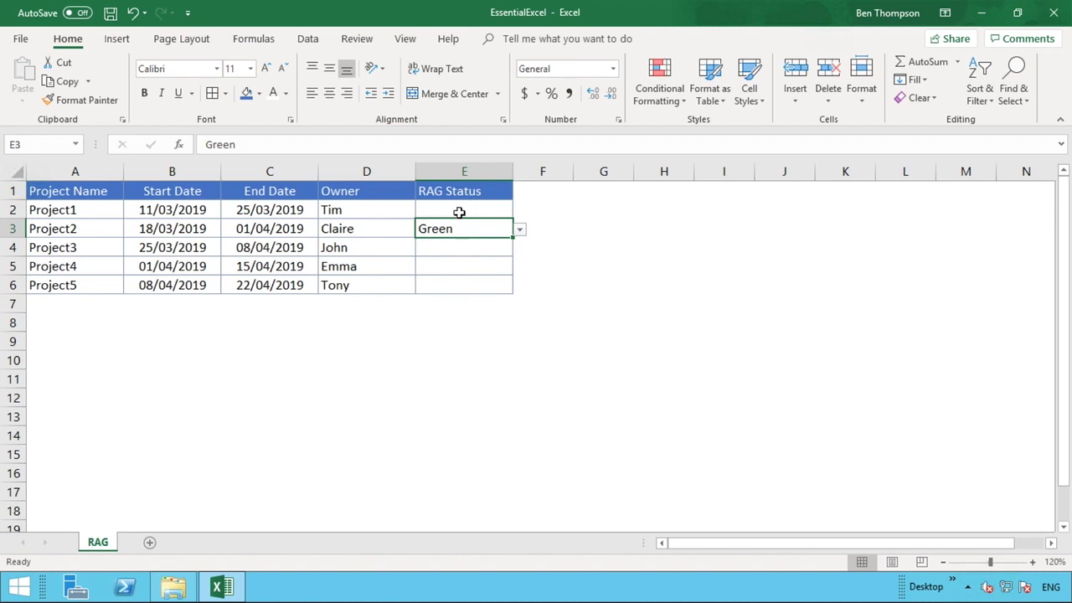
left_click_drag(459, 211, 455, 290)
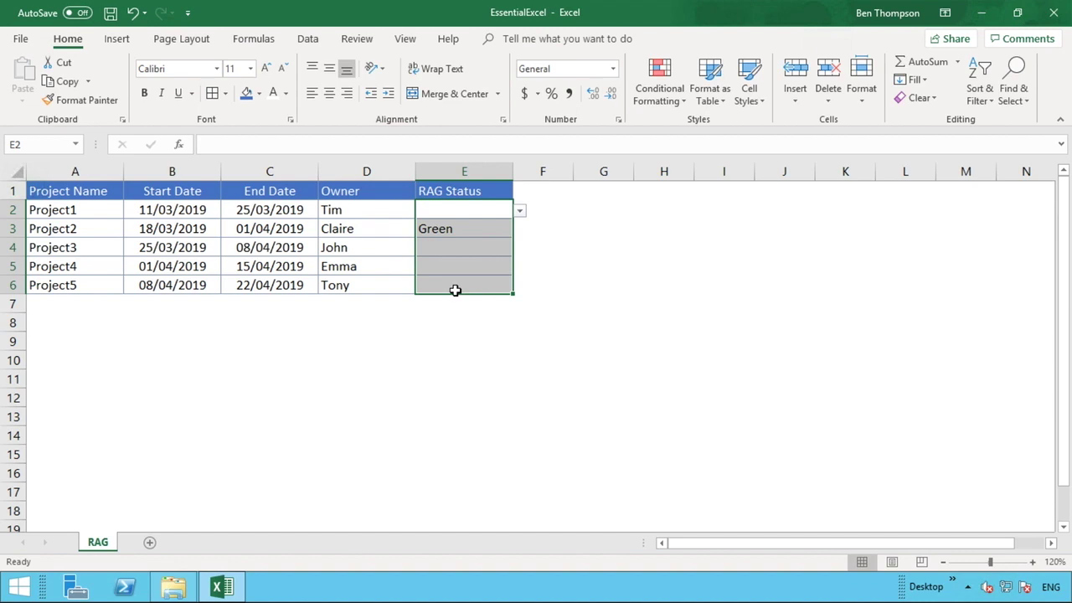
left_click(453, 171)
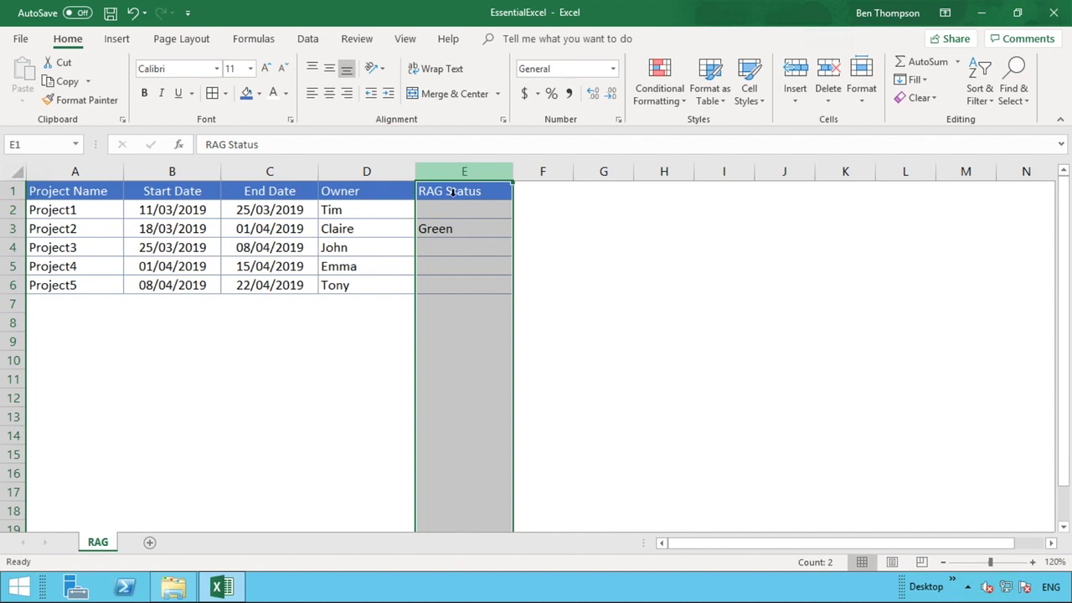
left_click(452, 287)
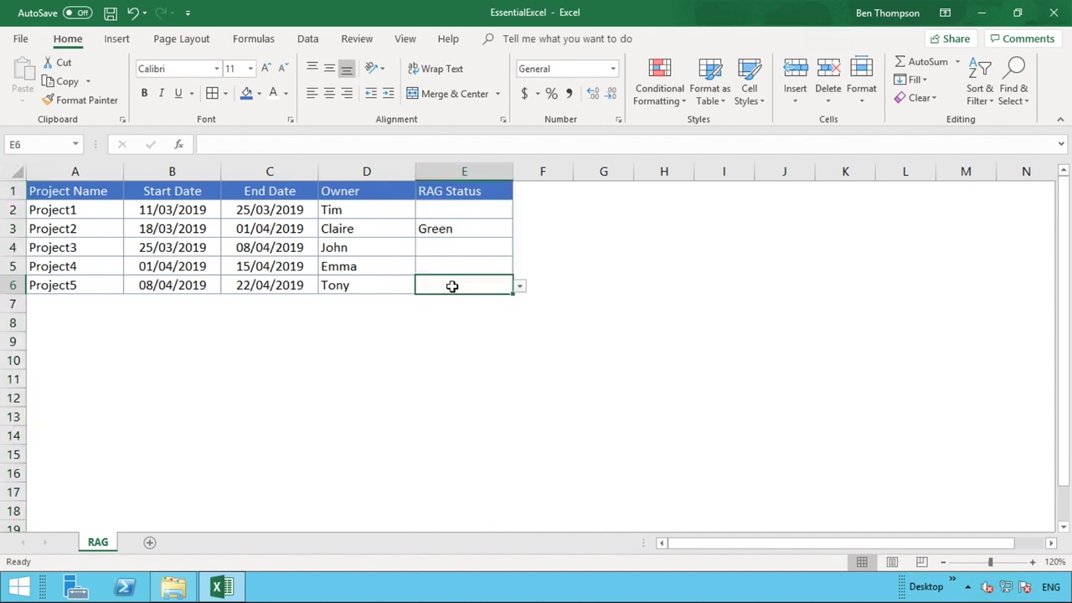
left_click_drag(452, 286, 456, 210)
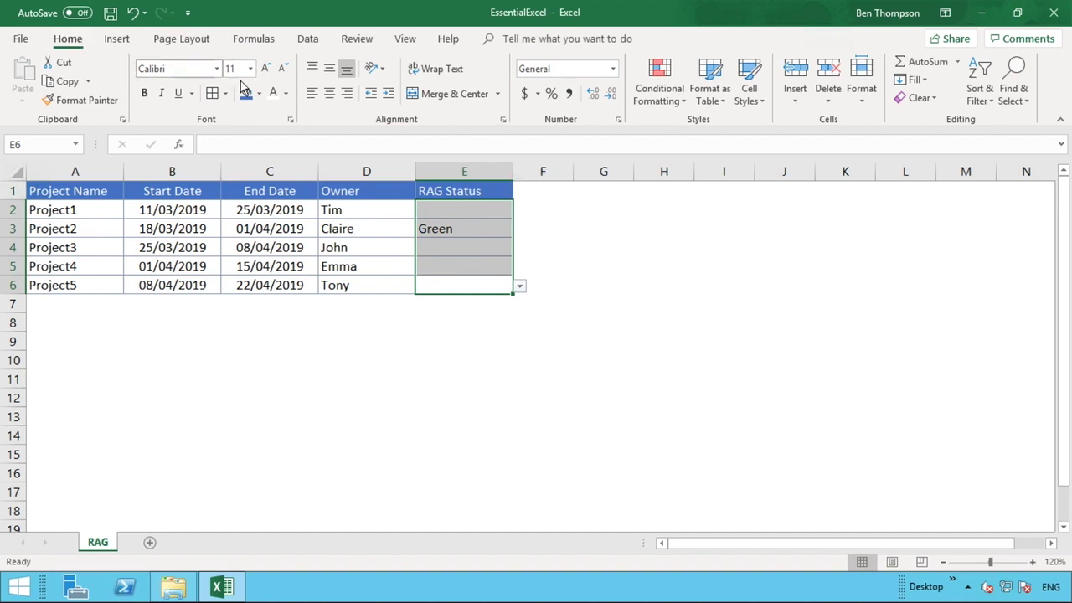
left_click(677, 105)
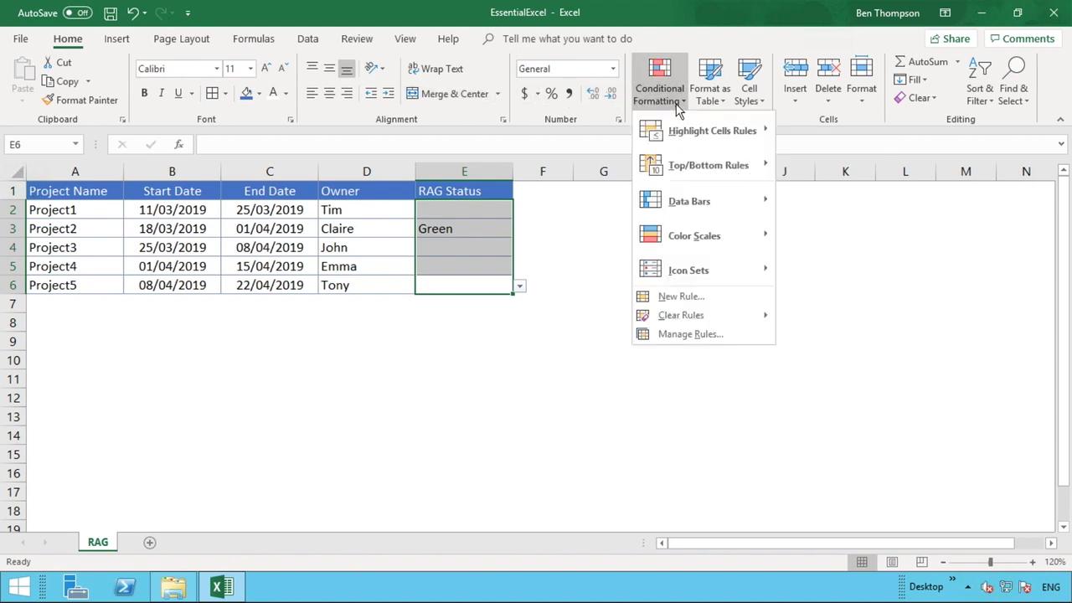
left_click(681, 298)
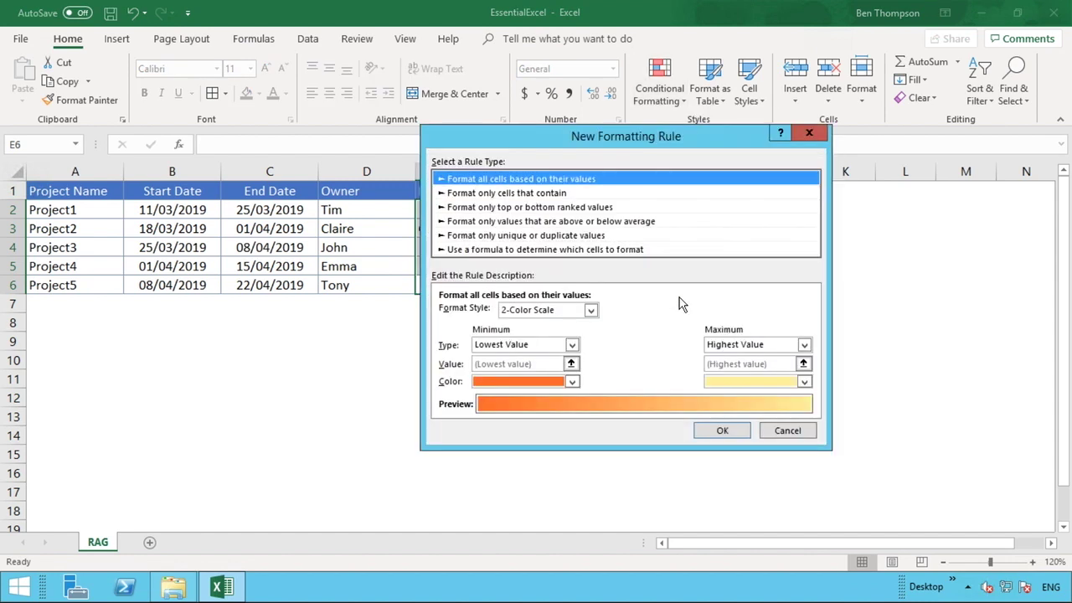
left_click_drag(690, 142, 820, 134)
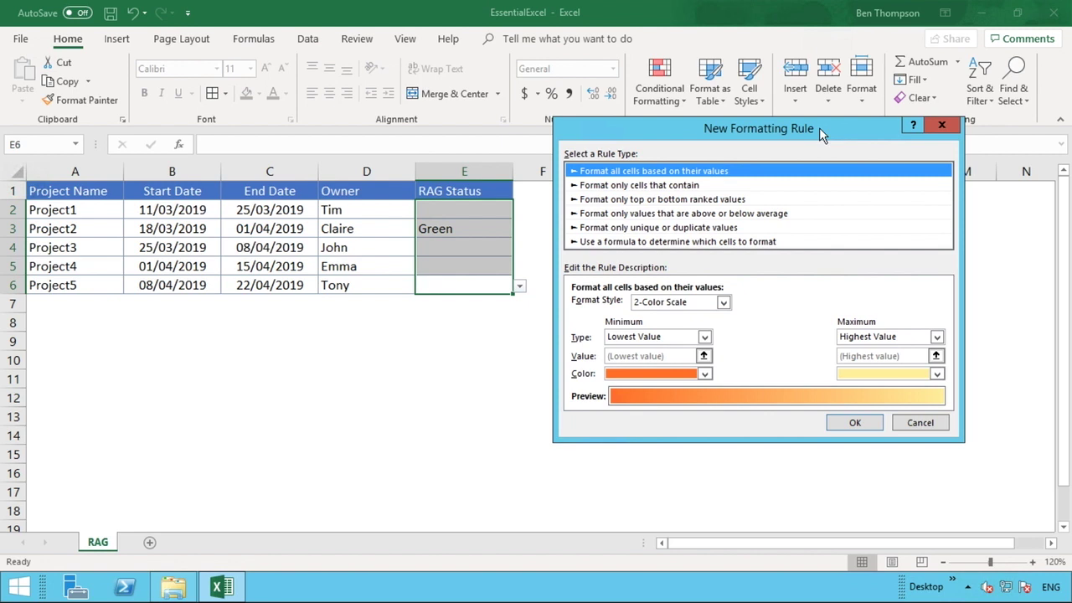
left_click(698, 186)
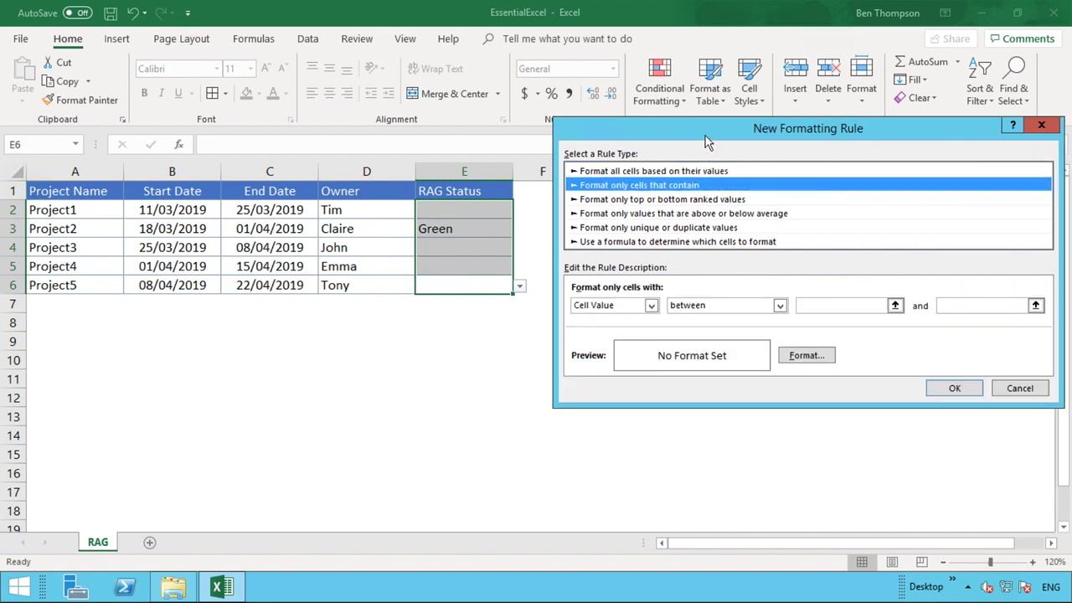
left_click_drag(706, 135, 687, 132)
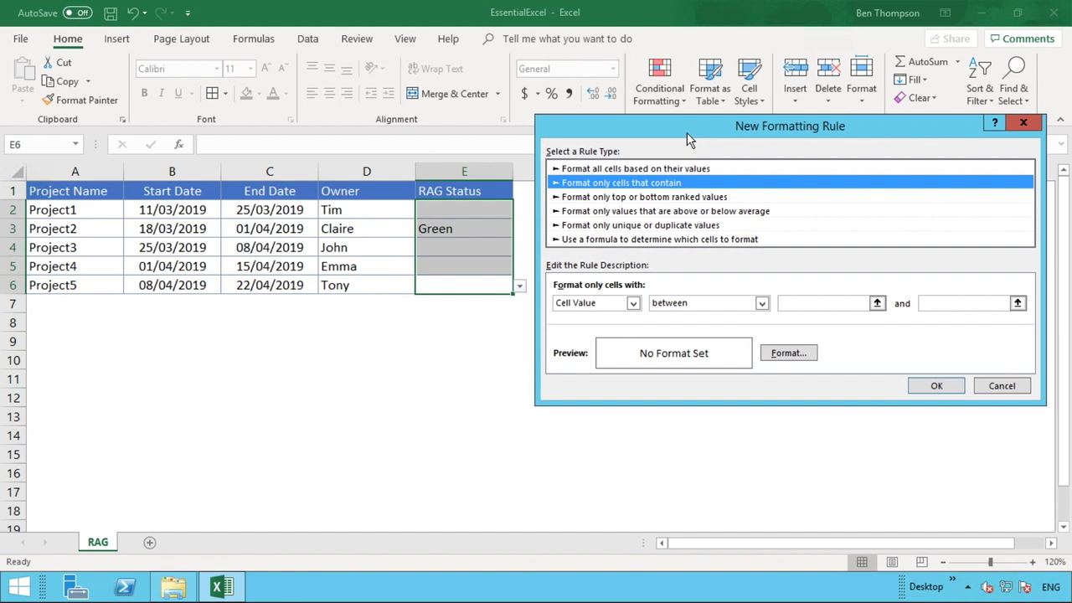
Step: Set the rule's condition to Specific Text containing "Green"
left_click(598, 305)
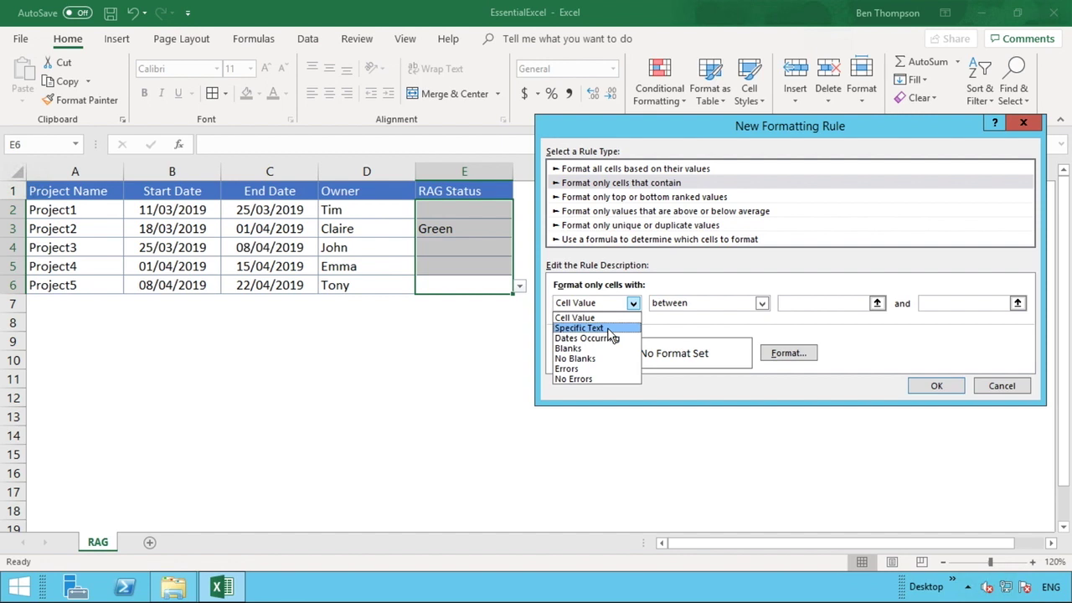
left_click(607, 328)
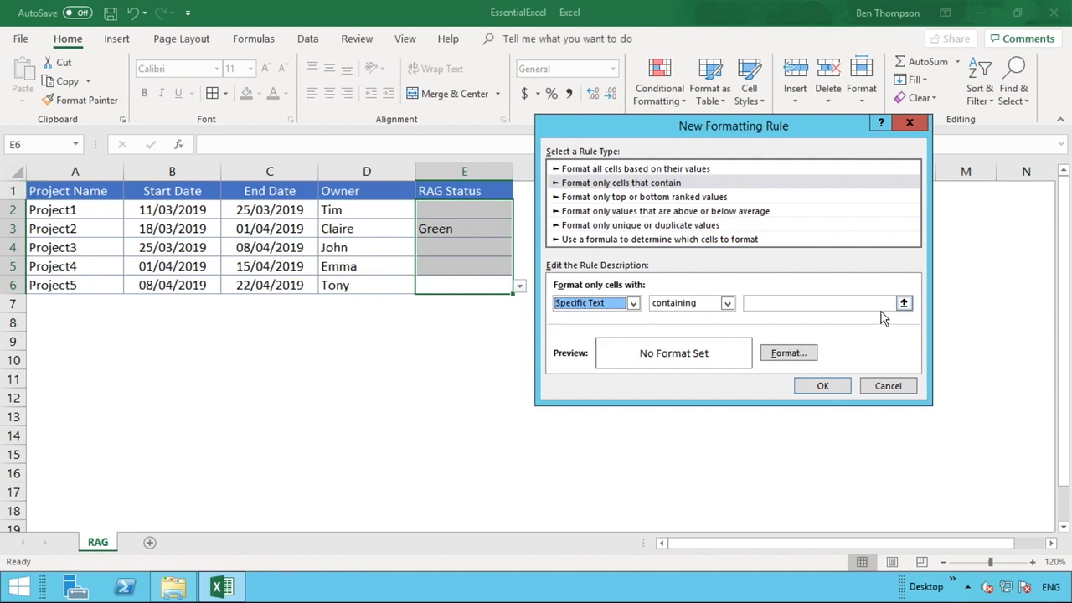
left_click(727, 303)
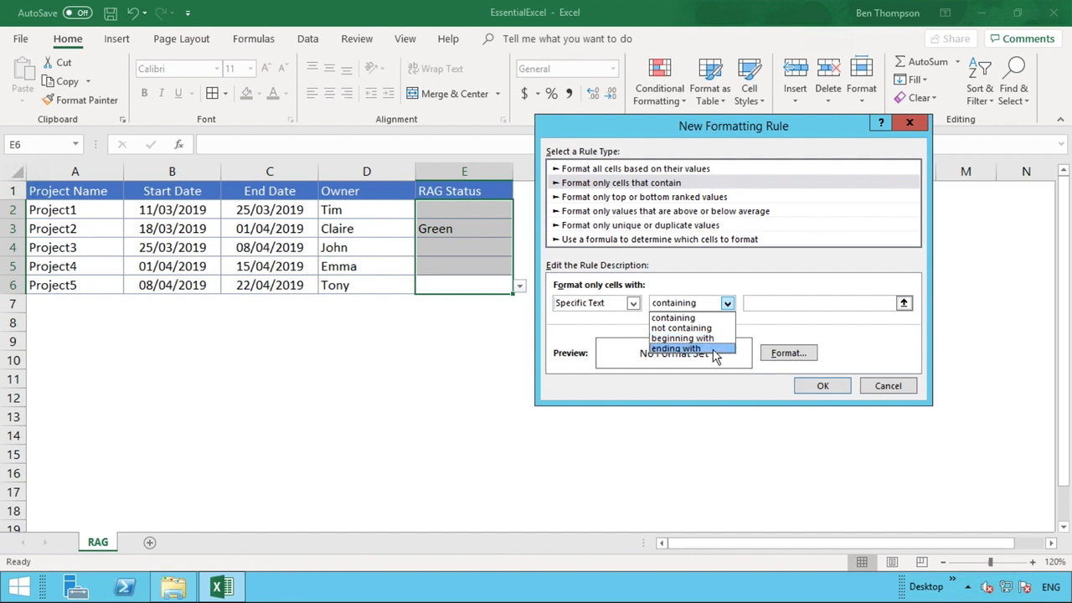
left_click(704, 322)
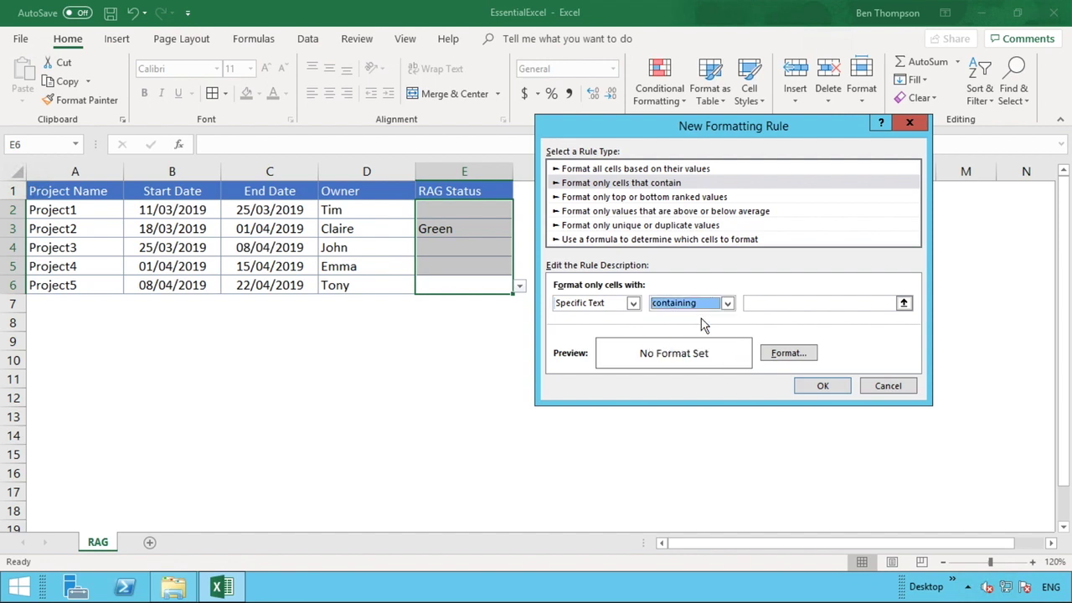
left_click(758, 303)
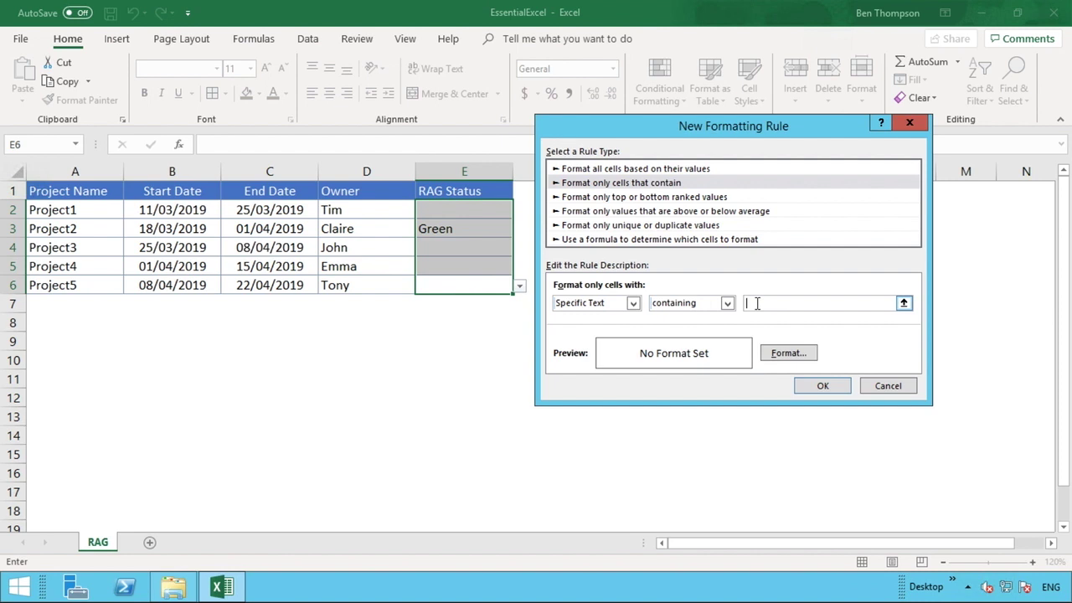
type("Green")
Step: Give the rule a solid green background fill and apply it to the RAG Status cells
left_click(785, 354)
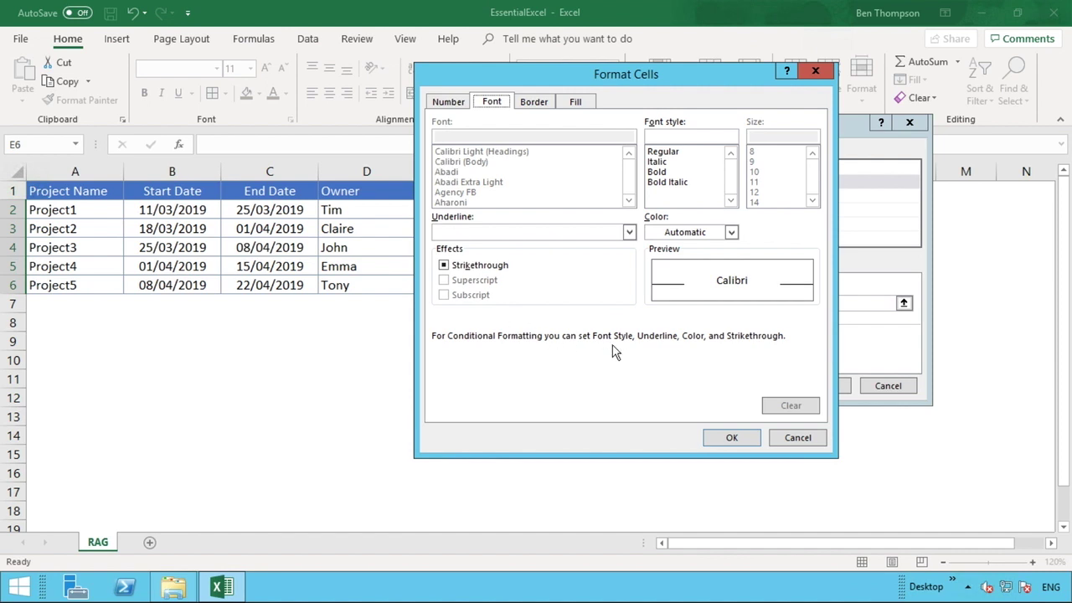
left_click(578, 102)
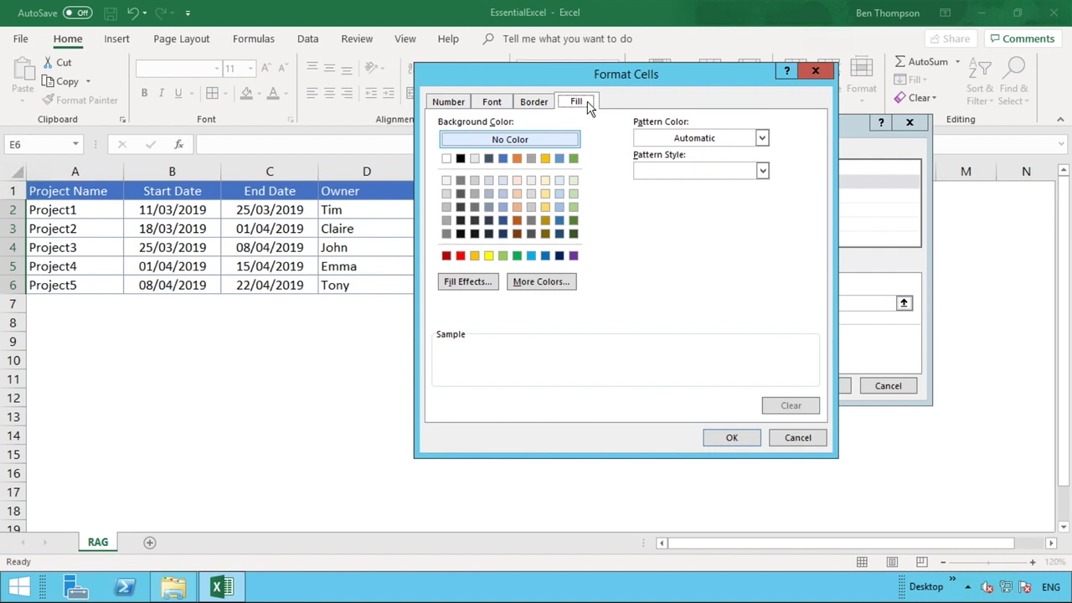
left_click(518, 257)
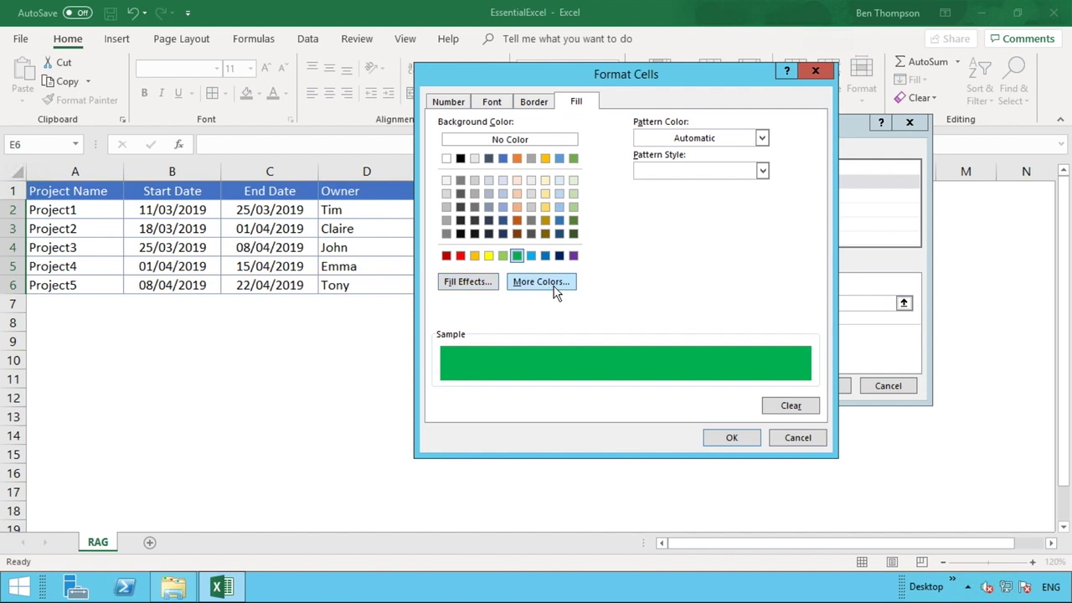
left_click(732, 438)
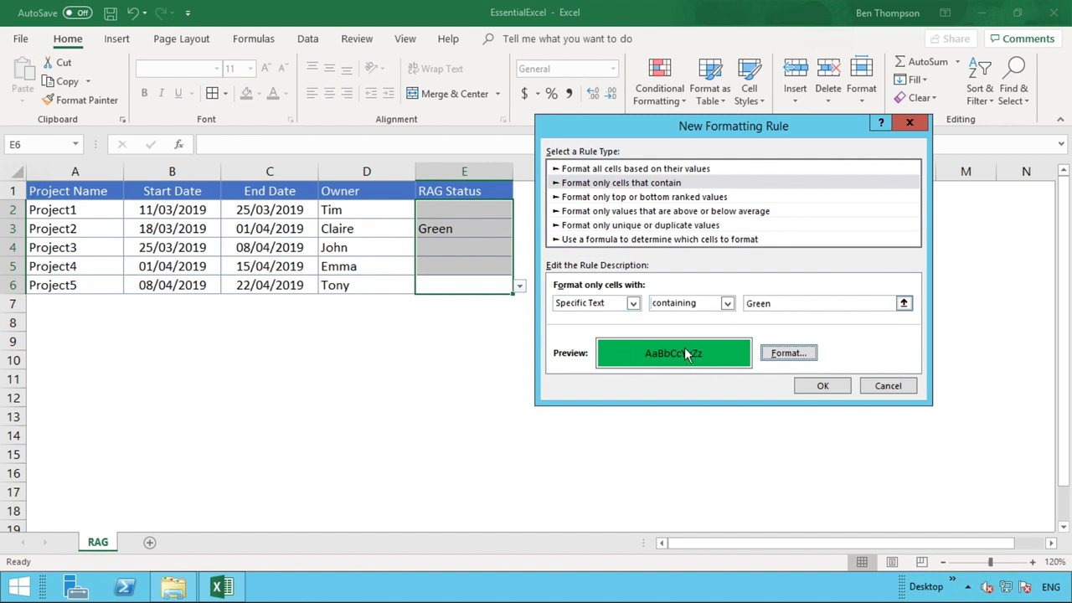
left_click(830, 390)
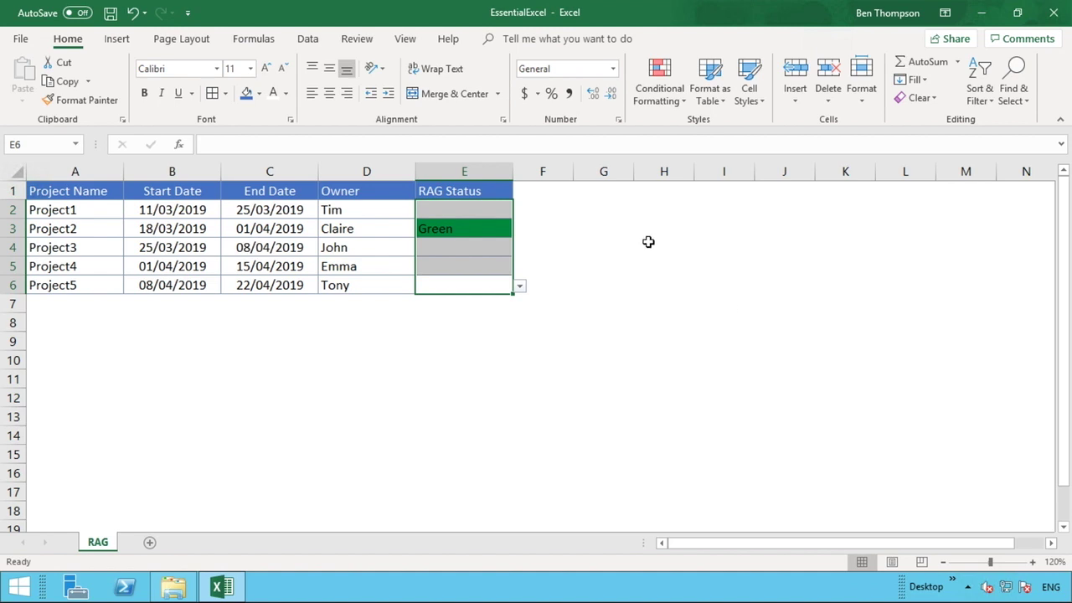
Step: Change Project2's RAG Status to Amber
left_click(649, 242)
left_click(503, 231)
left_click(520, 229)
left_click(490, 253)
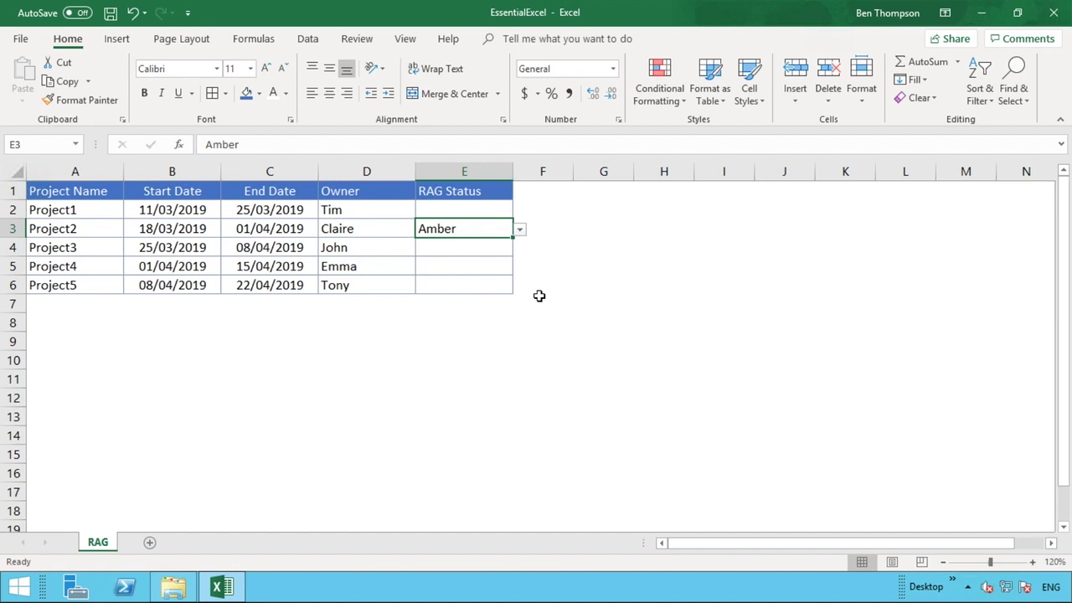
Step: Set Project4's RAG Status to Green
left_click(505, 266)
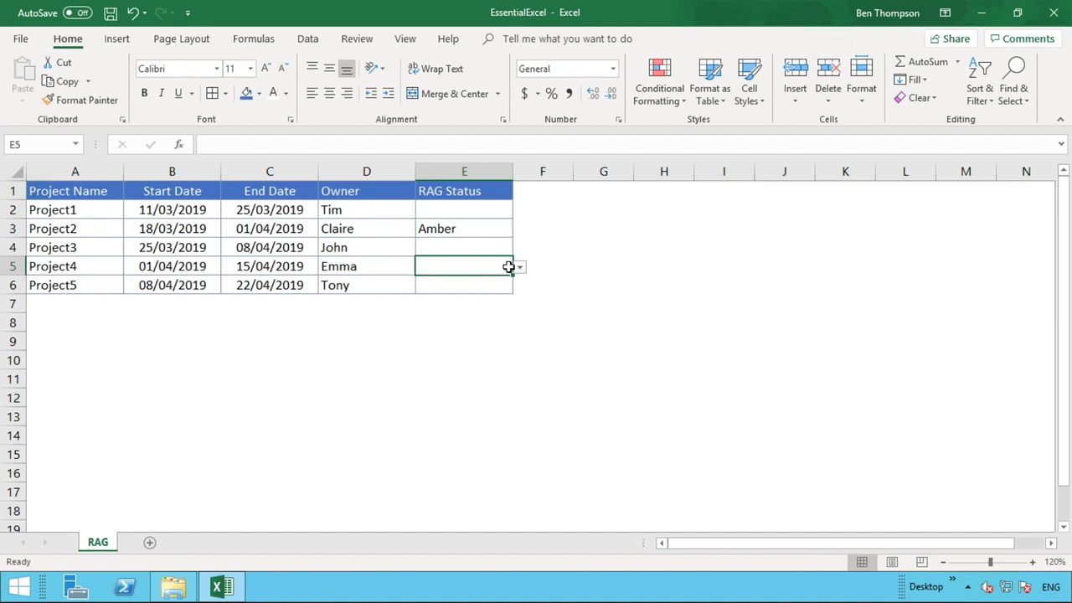
left_click(519, 266)
left_click(463, 307)
left_click(491, 304)
Step: Set Project1's RAG Status to Green
left_click(491, 248)
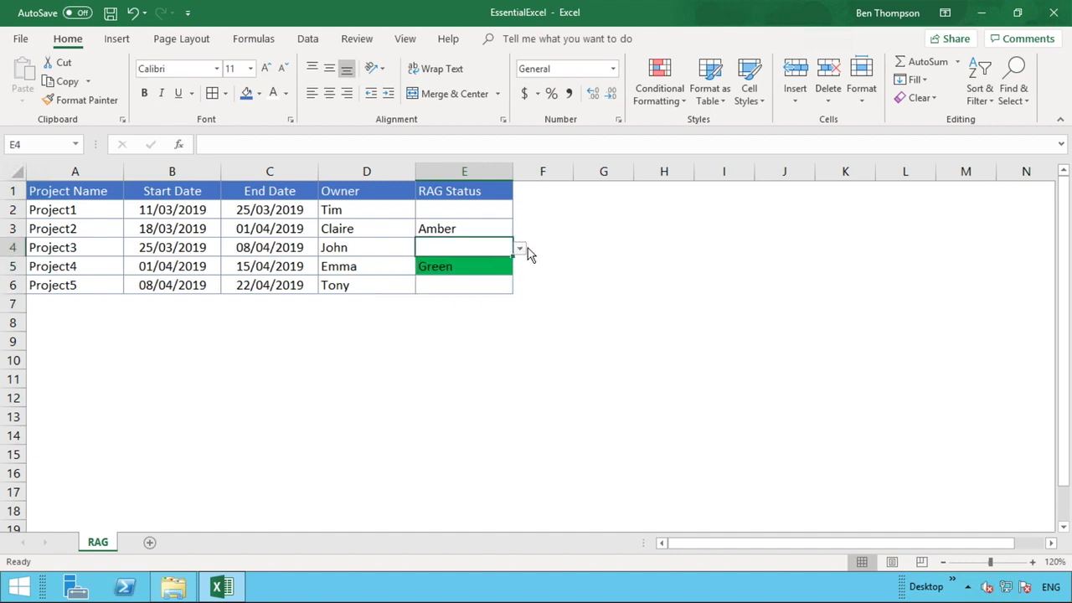
left_click(525, 247)
left_click(494, 214)
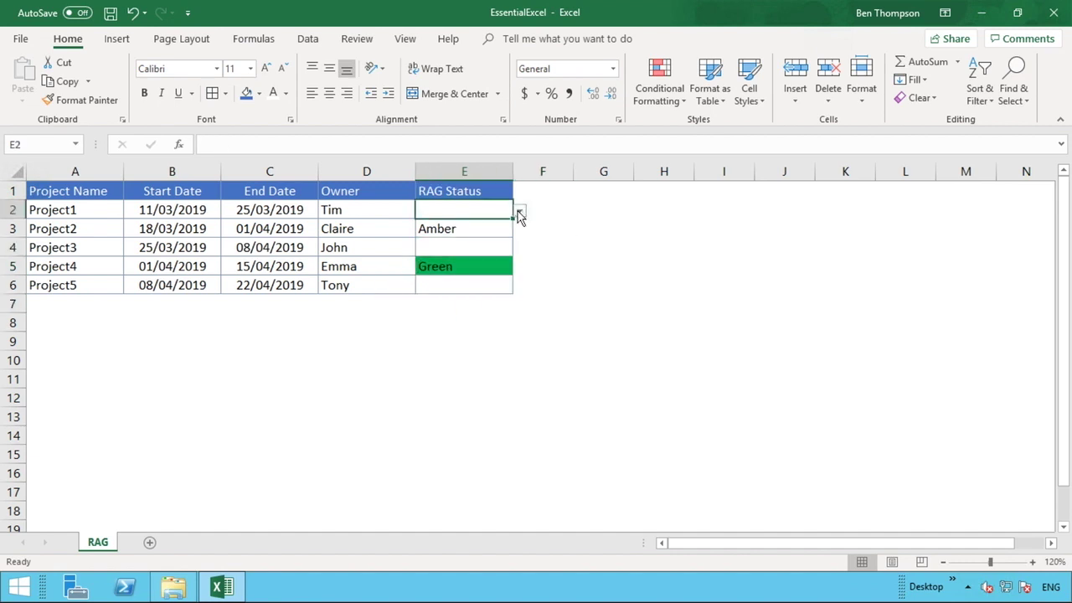
left_click(520, 211)
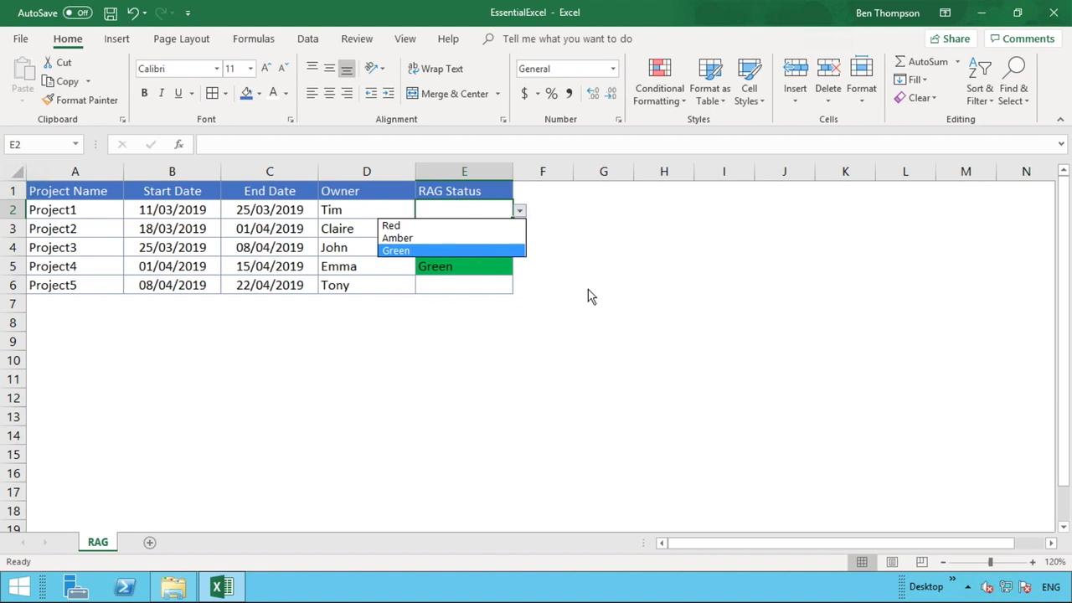
left_click(495, 249)
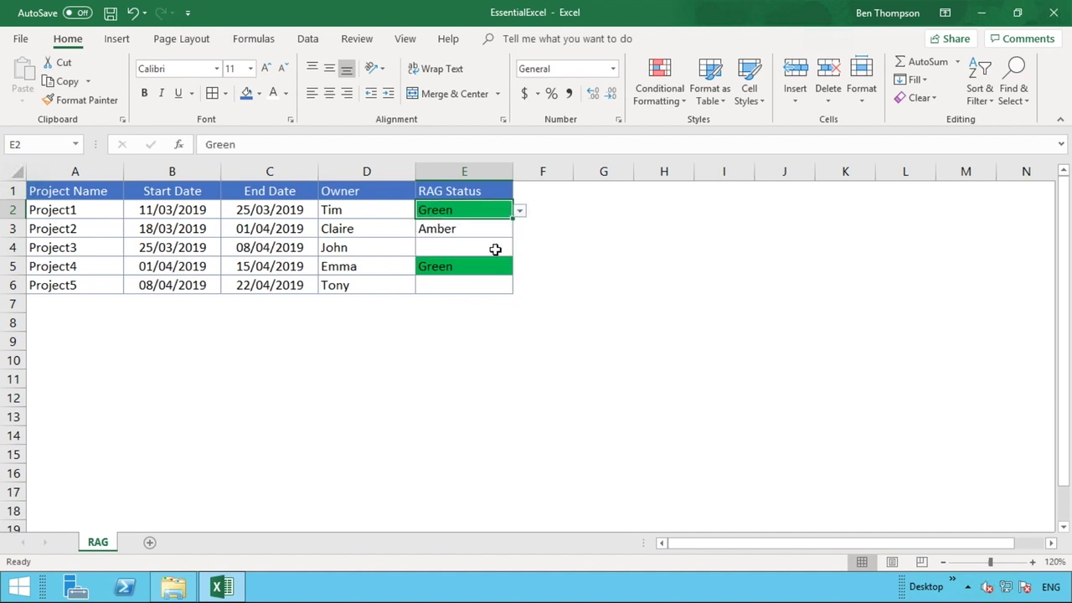
left_click(503, 249)
left_click(552, 261)
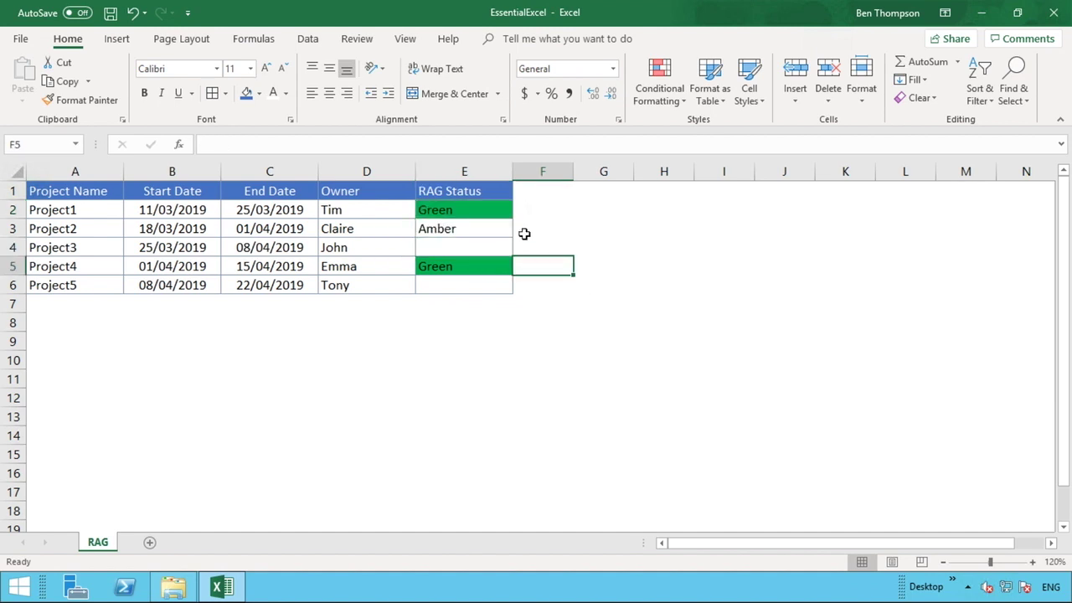
Step: Create a conditional formatting rule on cells E2:E6 that formats only cells with specific text containing "Amber"
left_click(490, 208)
left_click_drag(480, 212, 471, 290)
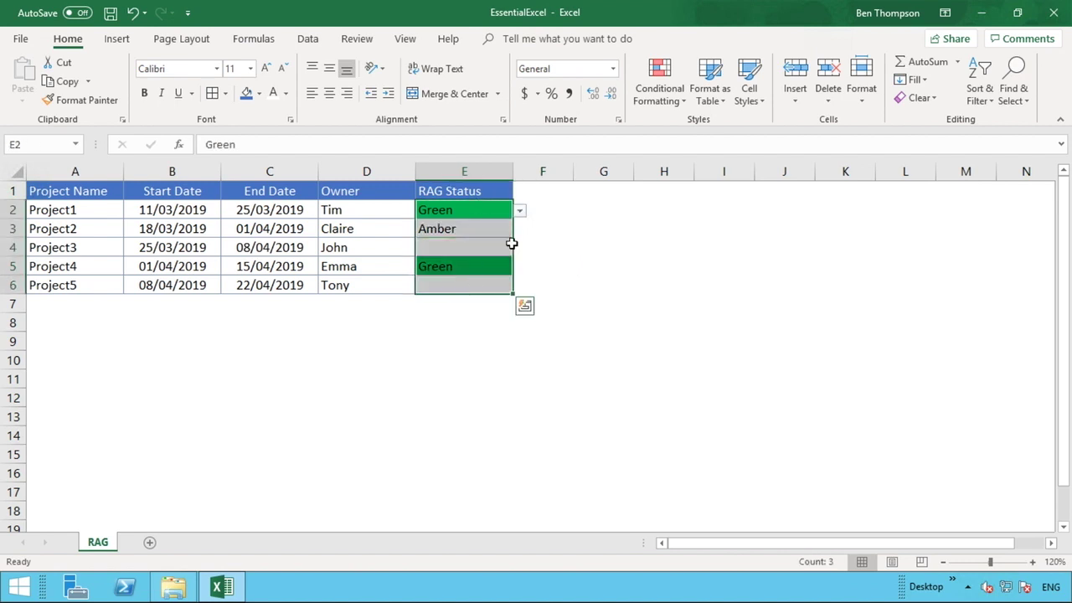
left_click(679, 105)
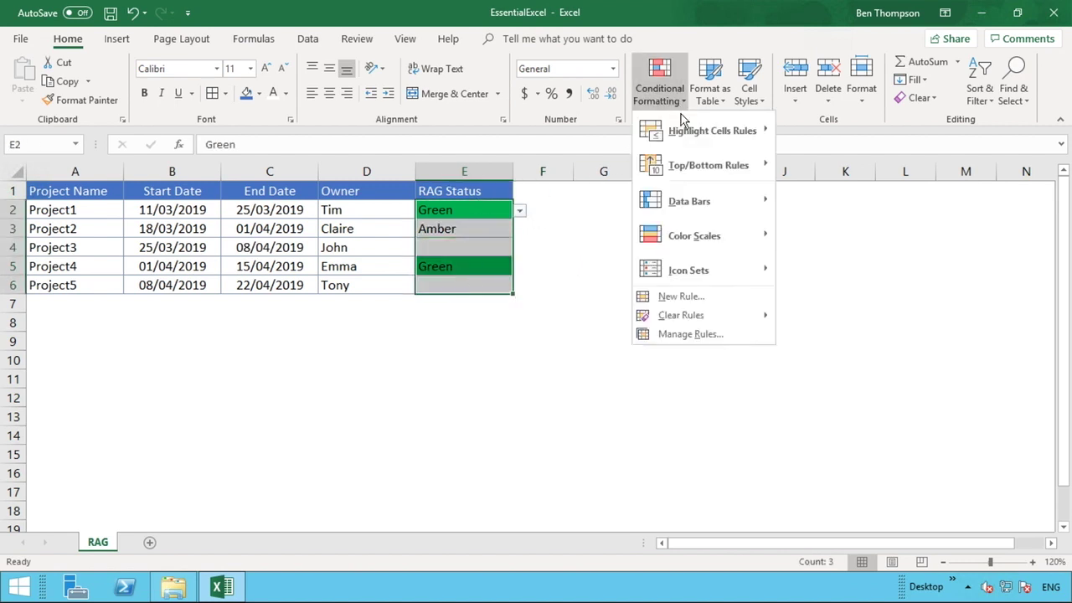
left_click(681, 297)
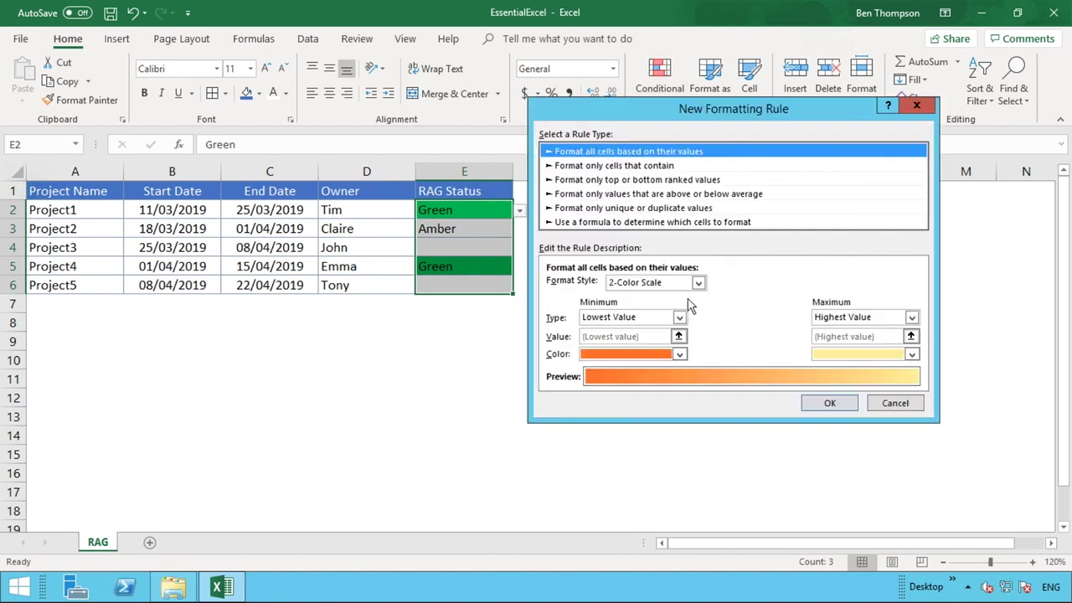
left_click(615, 166)
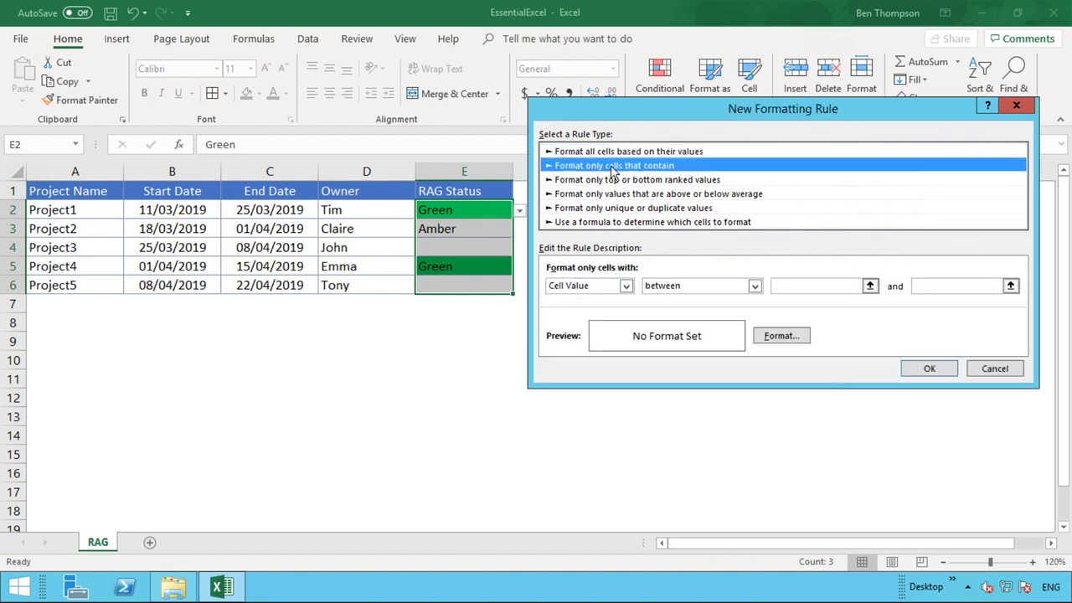
left_click(626, 286)
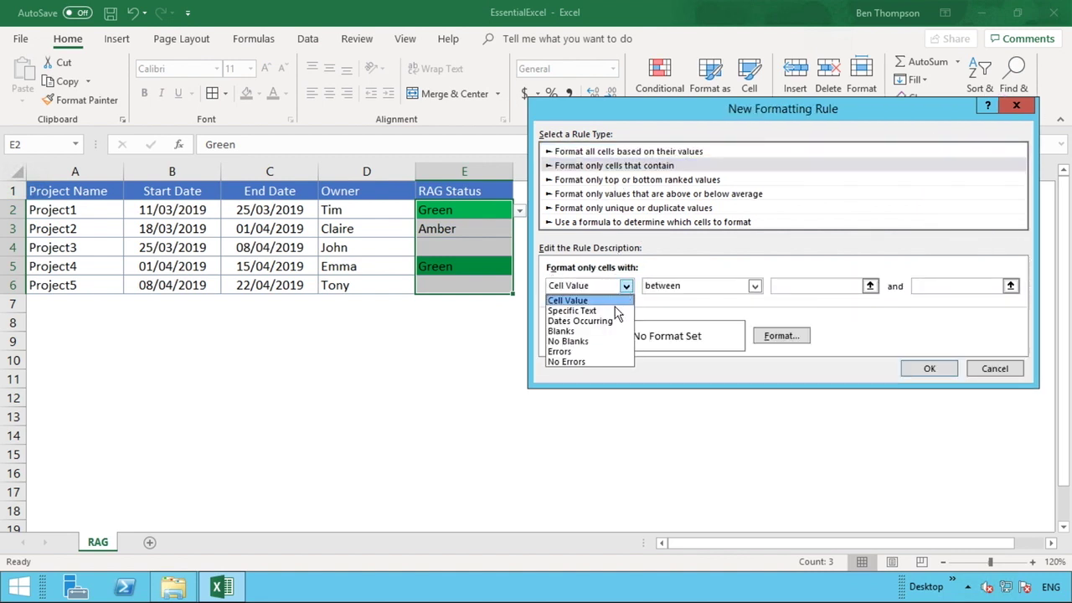
left_click(615, 313)
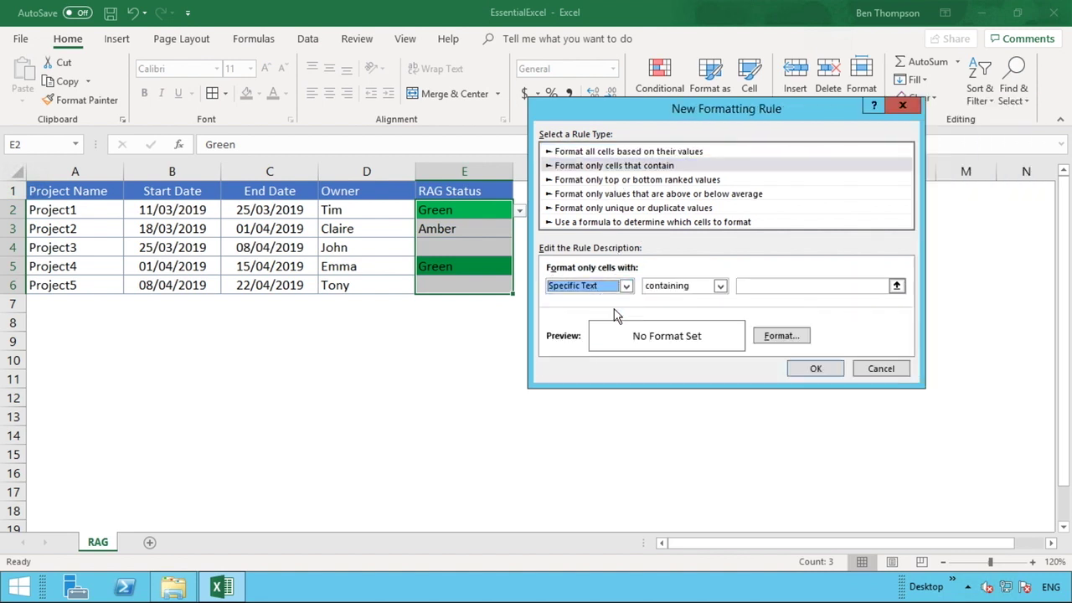
left_click(757, 286)
type("Green")
Step: Give the Amber rule a solid orange background fill and apply it to the RAG Status cells
left_click(781, 336)
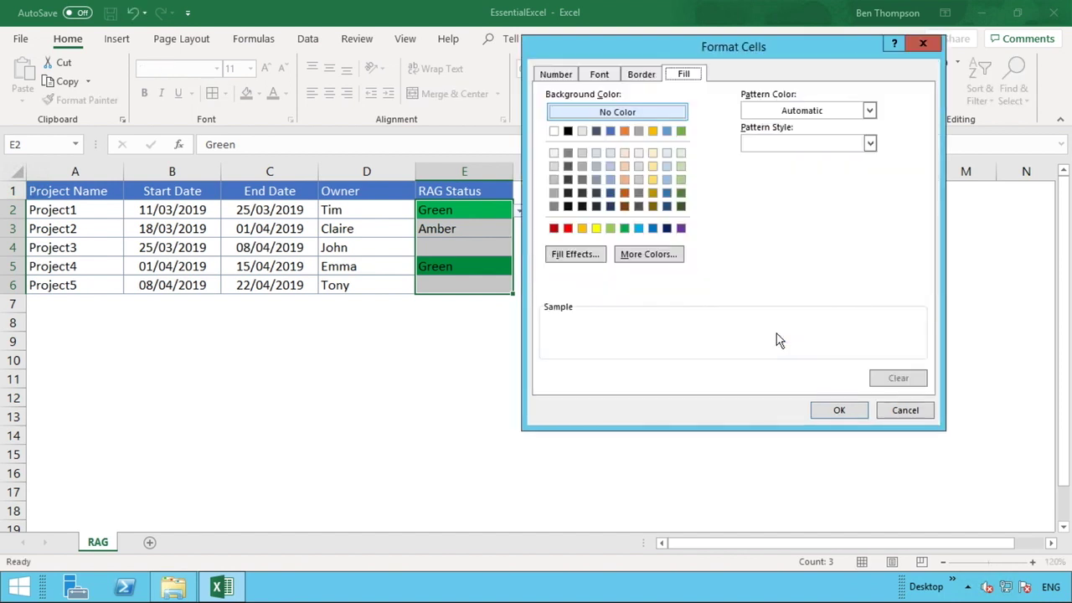
left_click(584, 228)
left_click(839, 411)
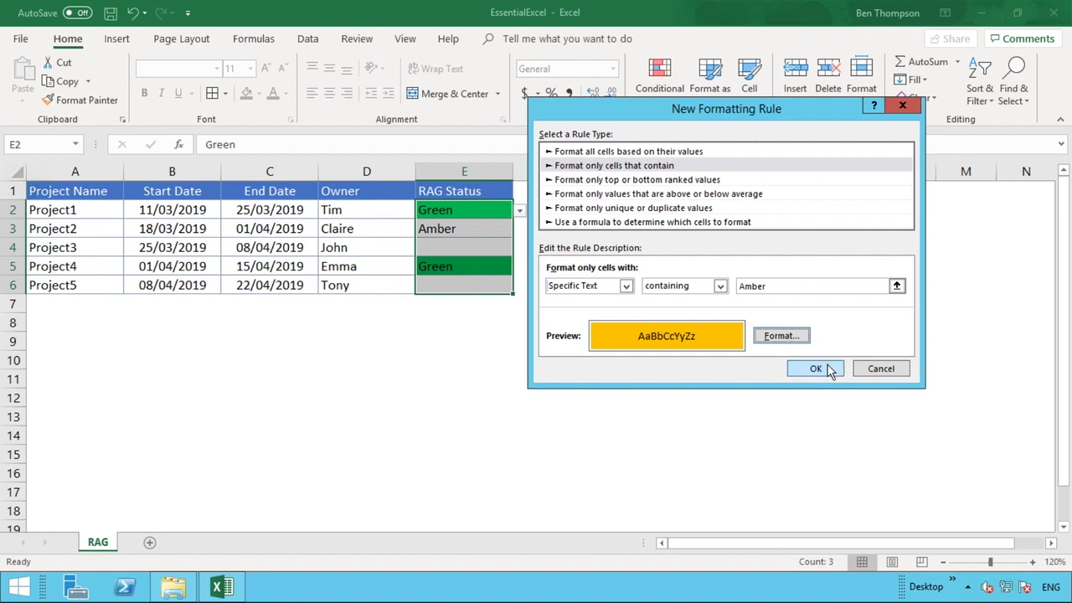
left_click(815, 368)
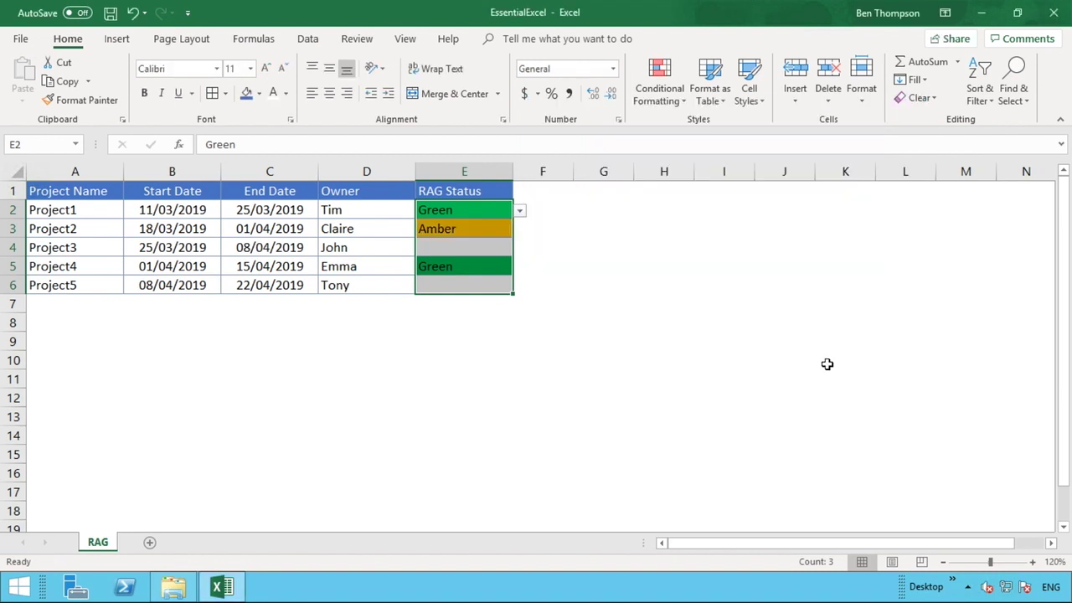
left_click(641, 306)
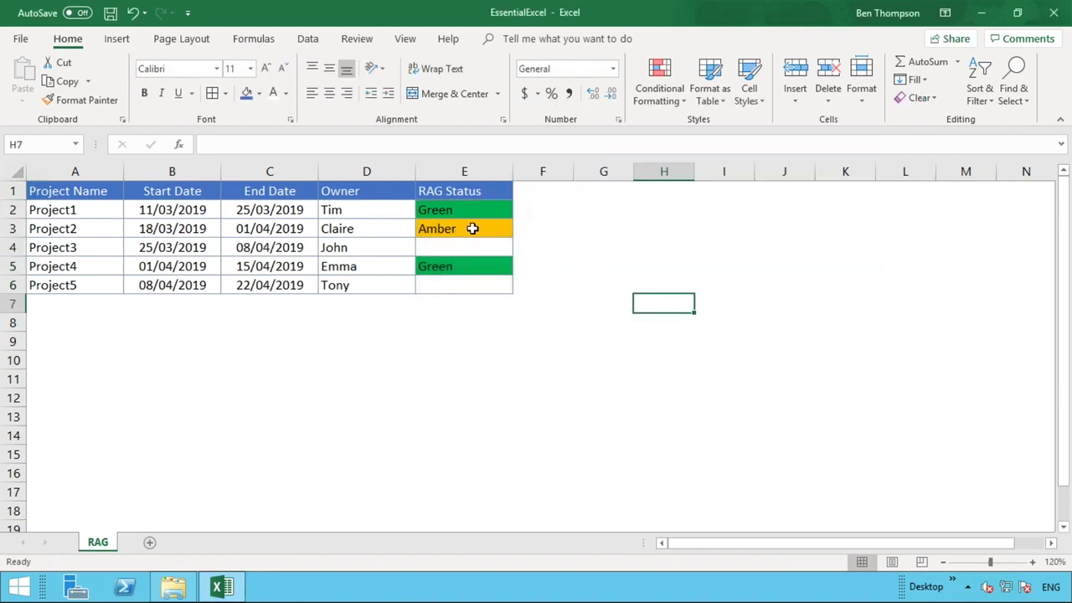
Step: Create another conditional formatting rule on cells E2:E6 for cells with specific text containing "Red"
left_click(474, 210)
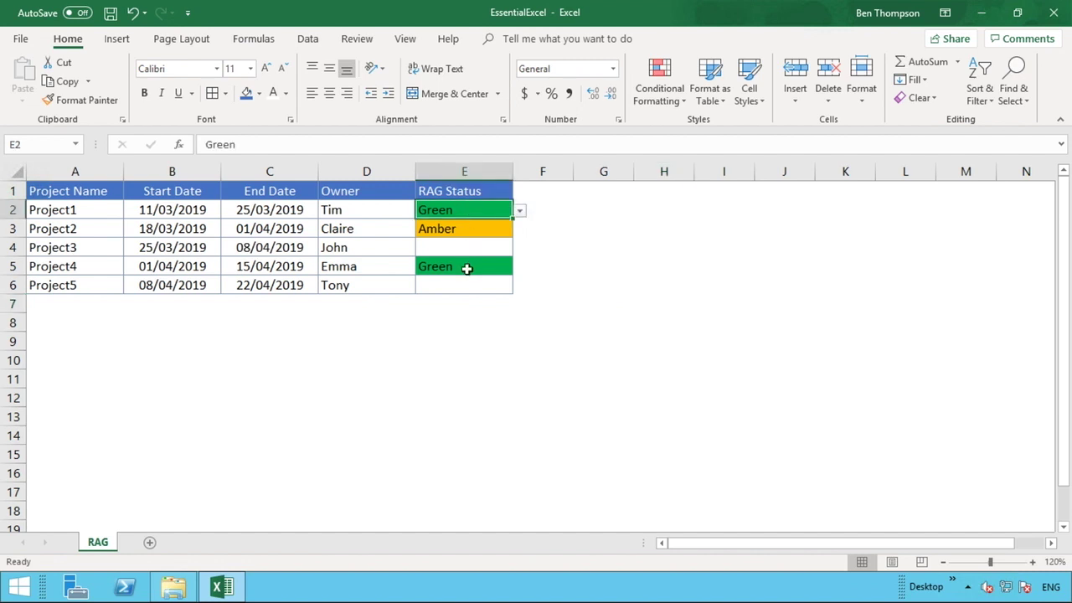
left_click_drag(466, 269, 467, 283)
left_click(675, 98)
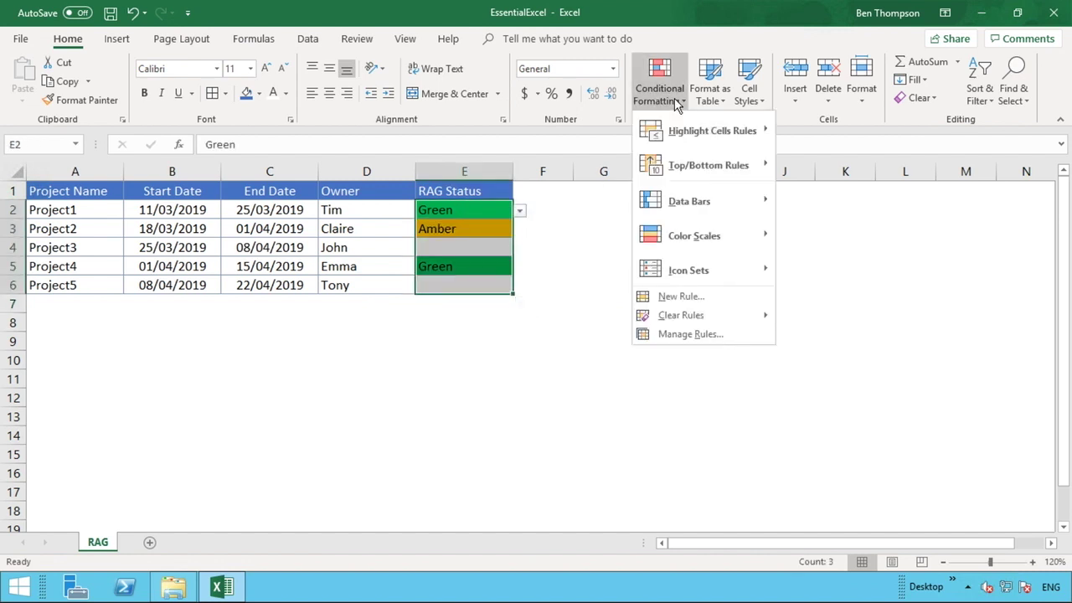
left_click(681, 296)
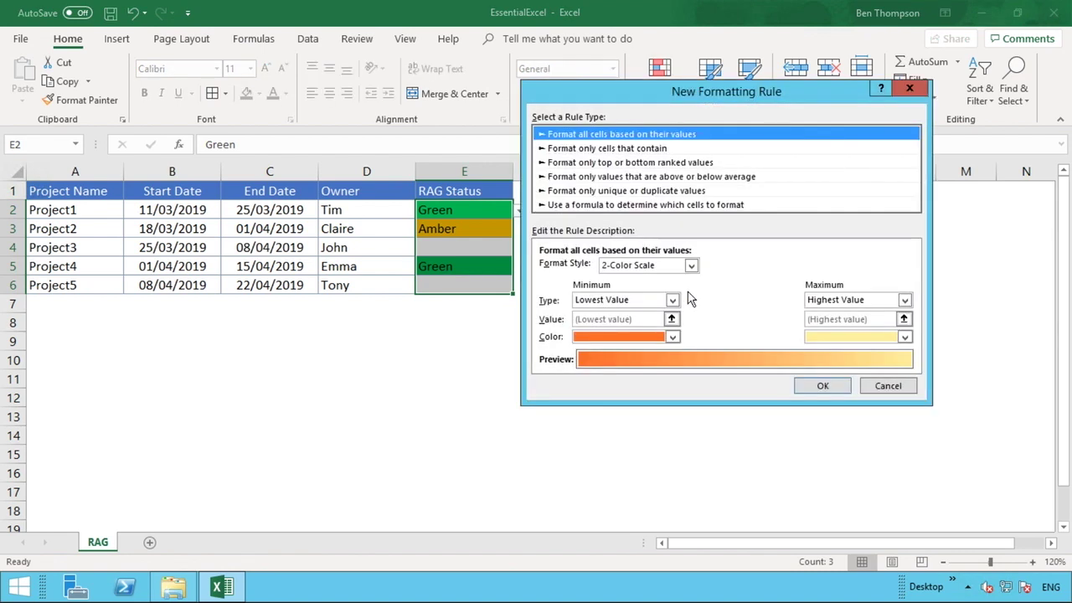
left_click(632, 149)
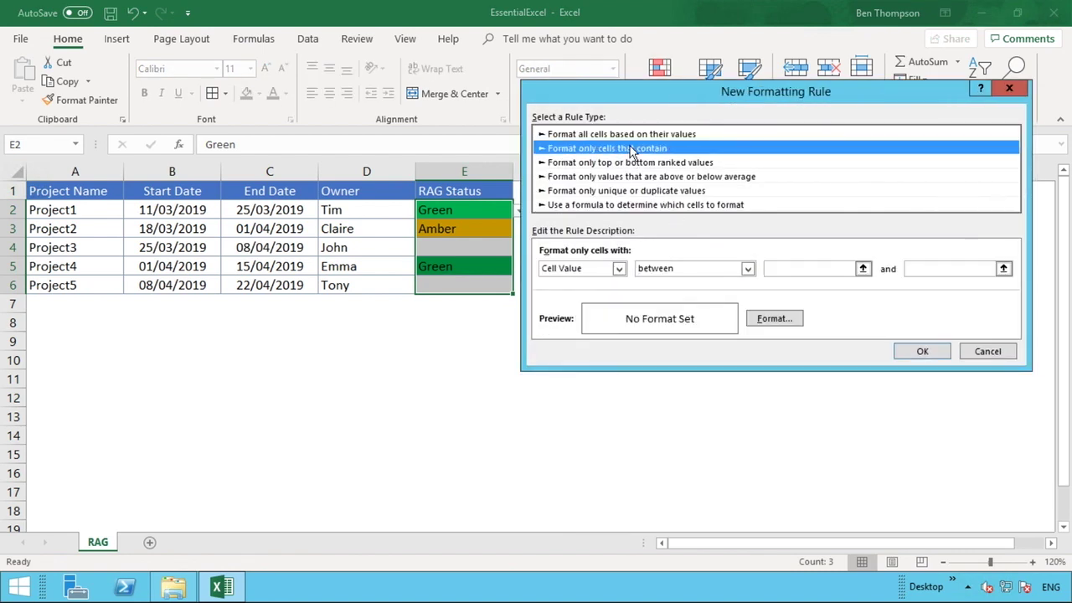
left_click(619, 268)
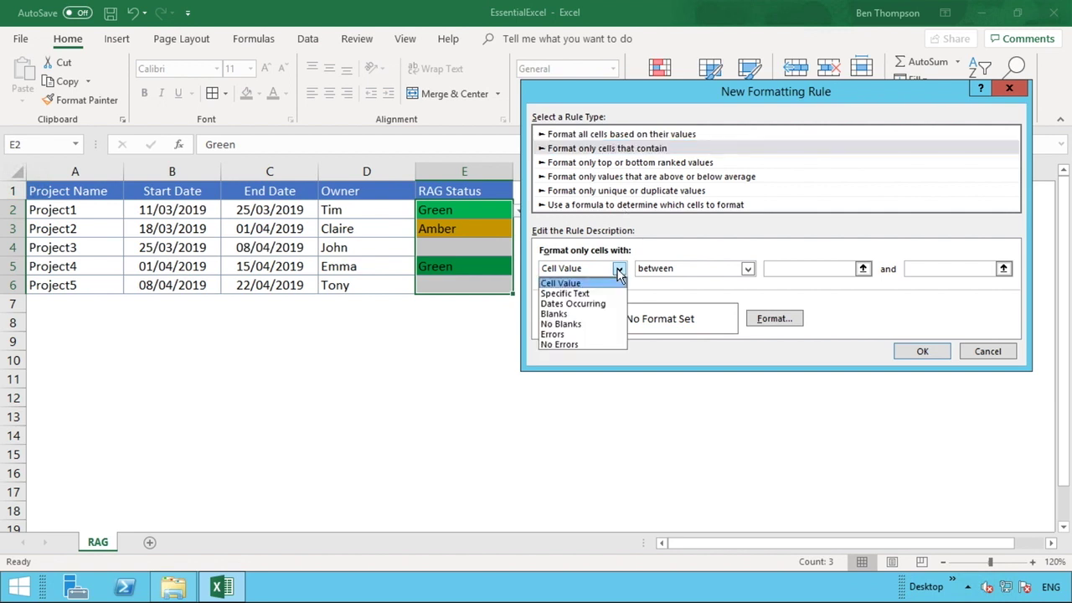
left_click(605, 294)
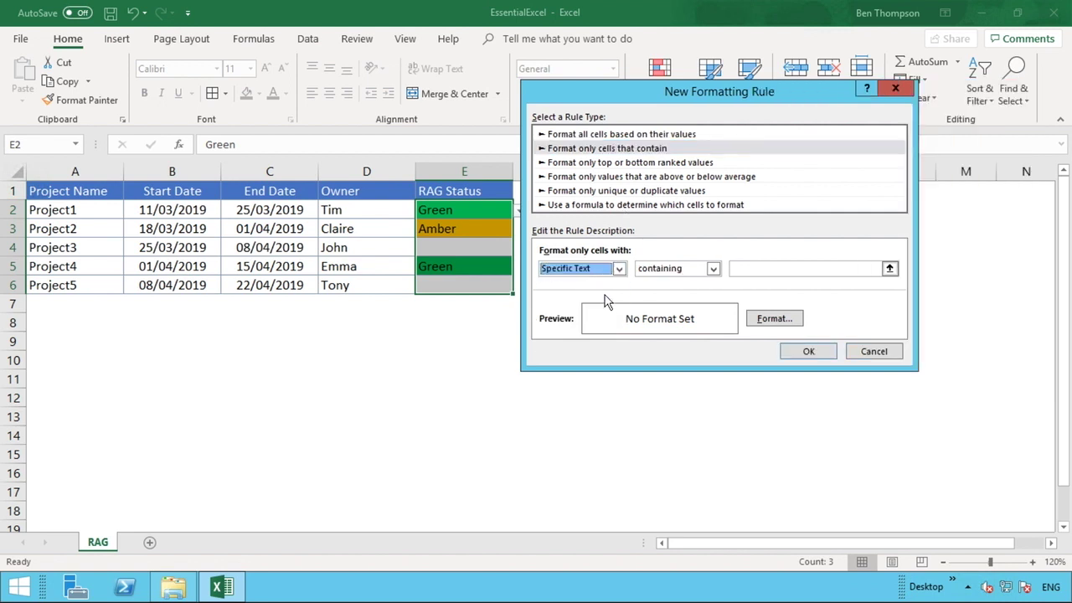
left_click(775, 271)
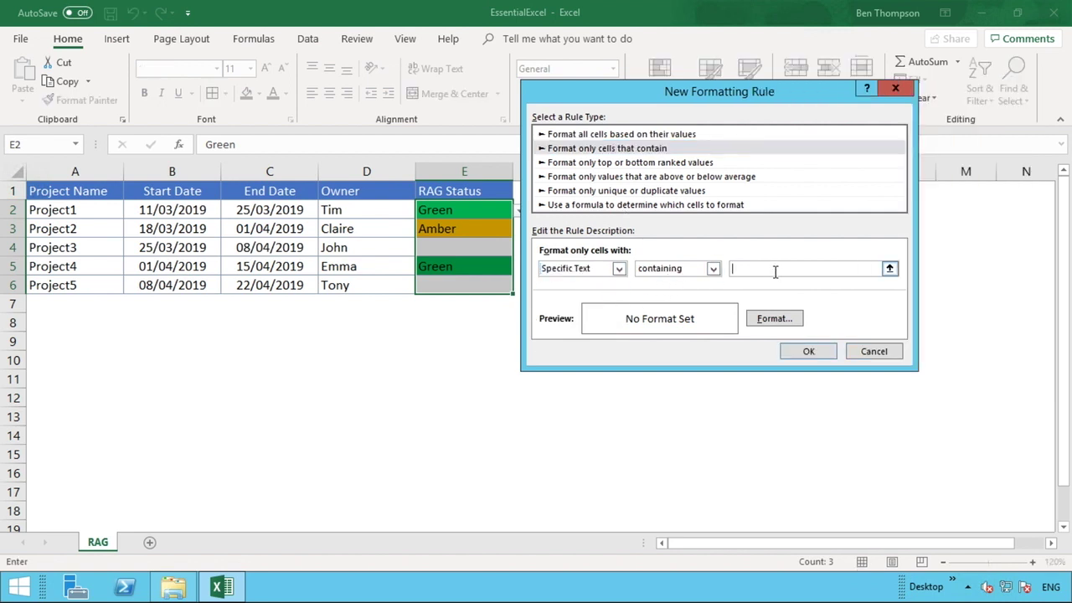
type("Red")
Step: Give the Red rule a solid bright red background fill and apply it to the RAG Status cells
left_click(772, 321)
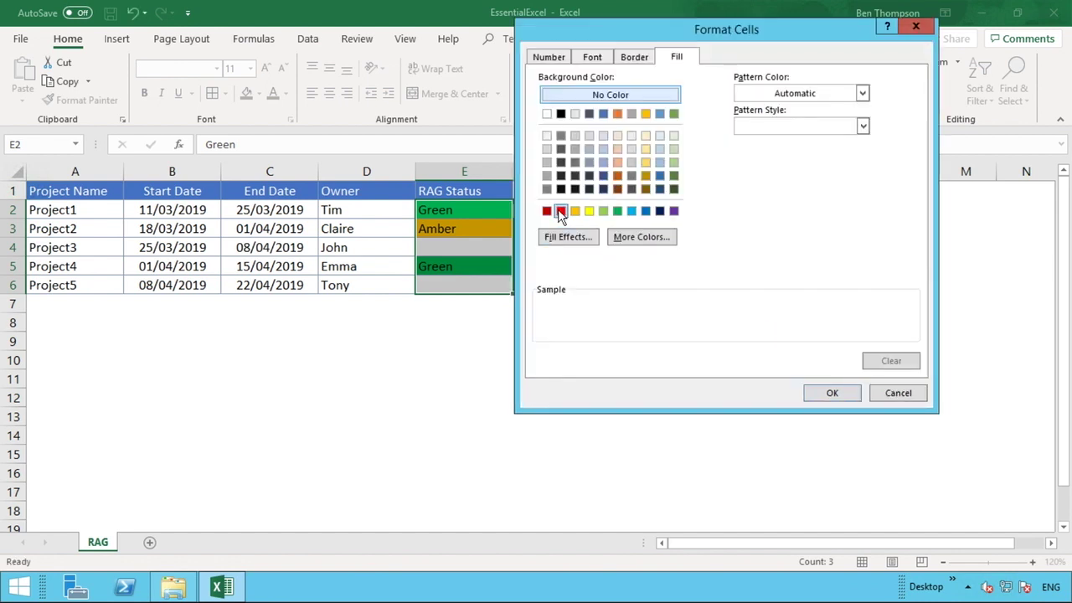
left_click(560, 211)
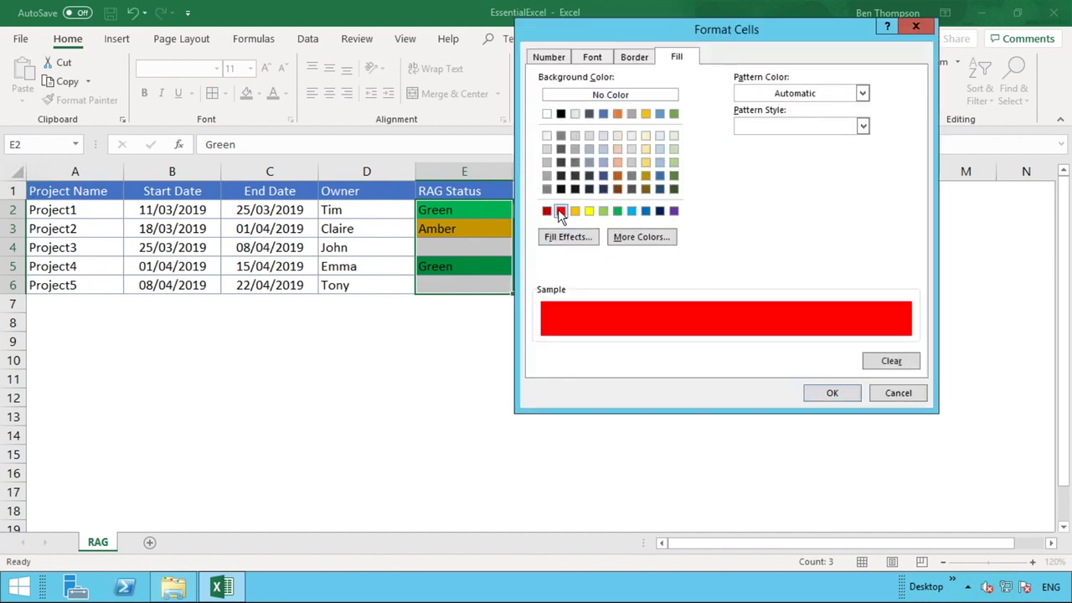
left_click(853, 395)
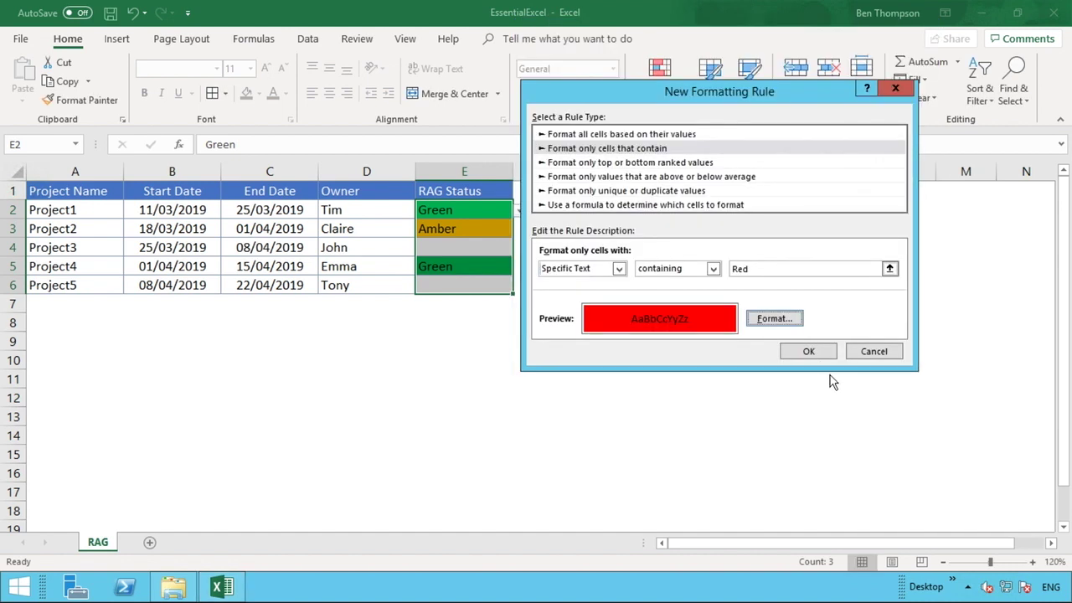
left_click(809, 351)
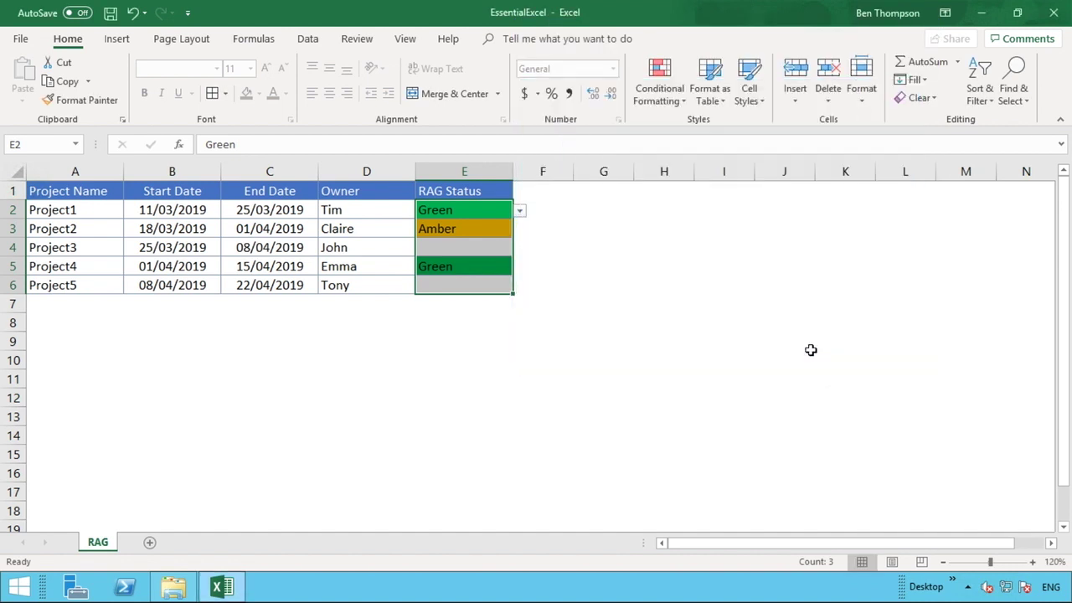
left_click(559, 273)
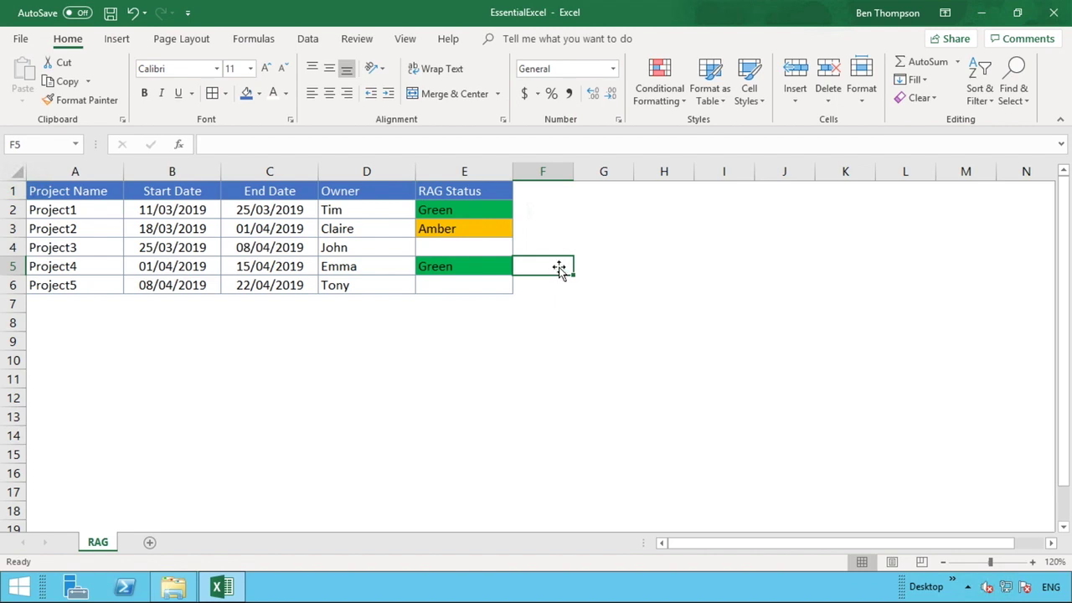
Step: Set Project3's RAG Status to Red from the cell's list of allowed values
left_click(500, 246)
left_click(516, 249)
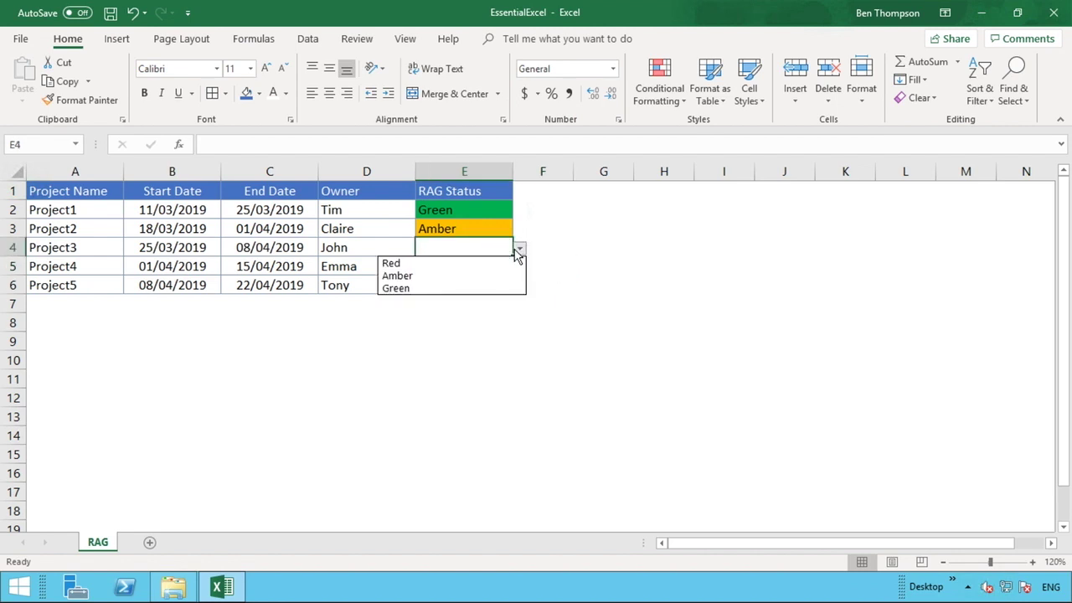
key("Escape")
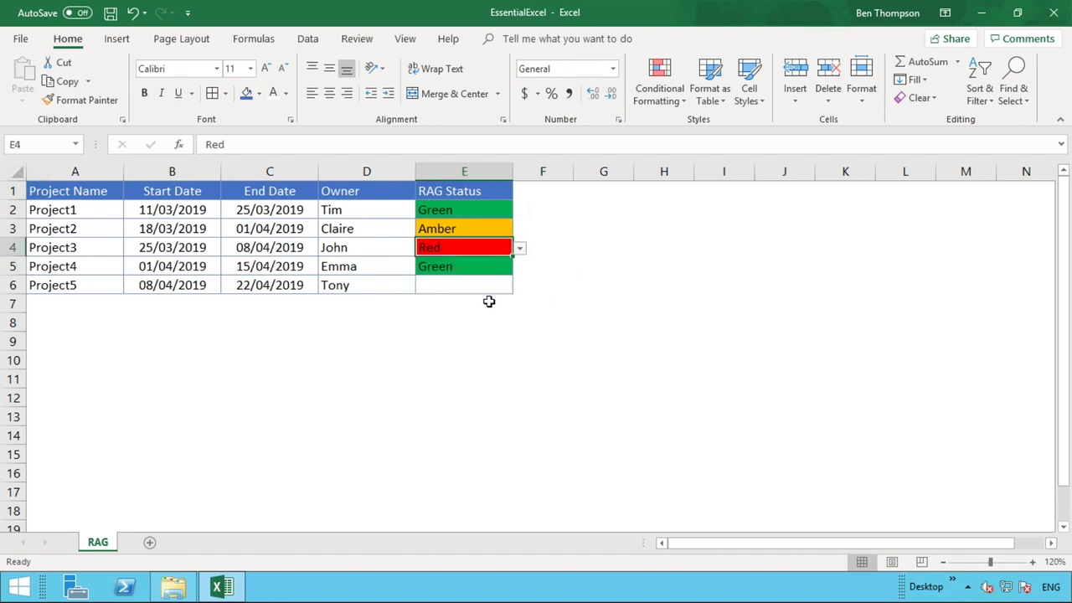
Step: Set Project5's RAG Status to Amber from the cell's list of allowed values
left_click(482, 300)
left_click(482, 286)
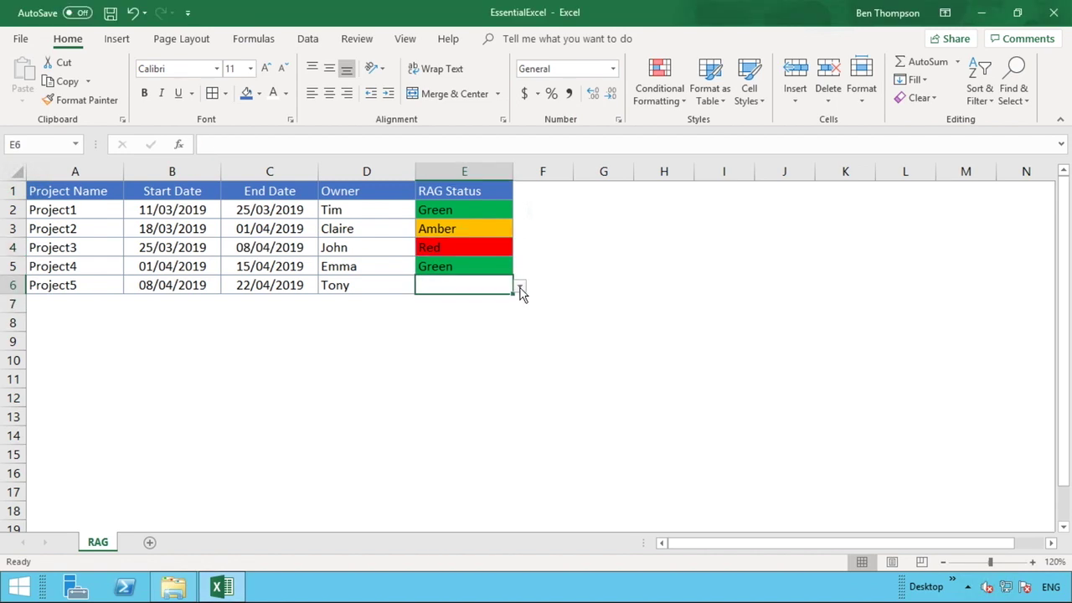
left_click(519, 287)
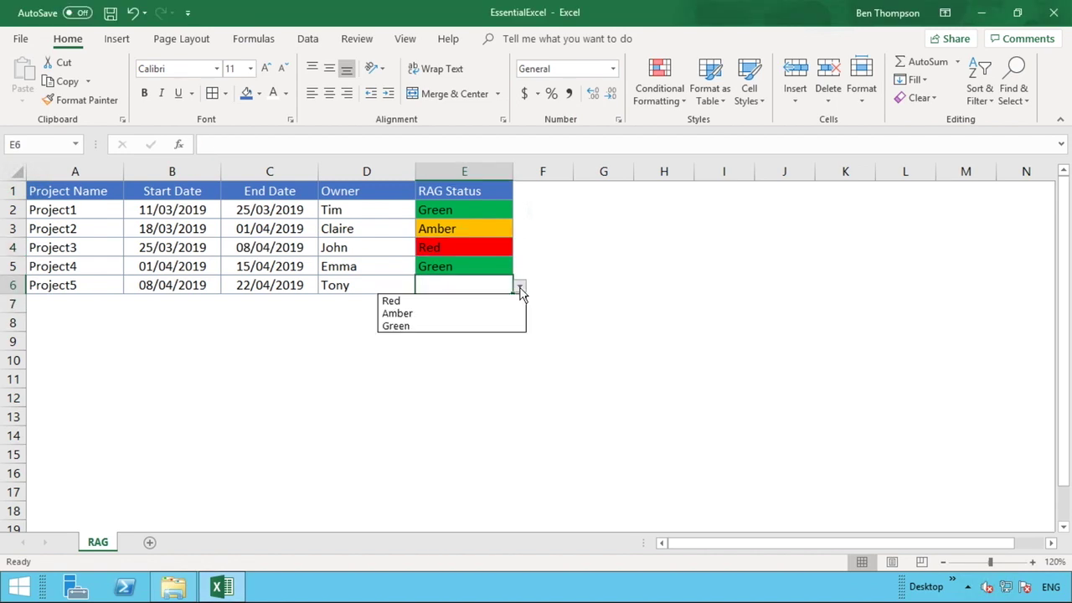
left_click(462, 313)
left_click(505, 329)
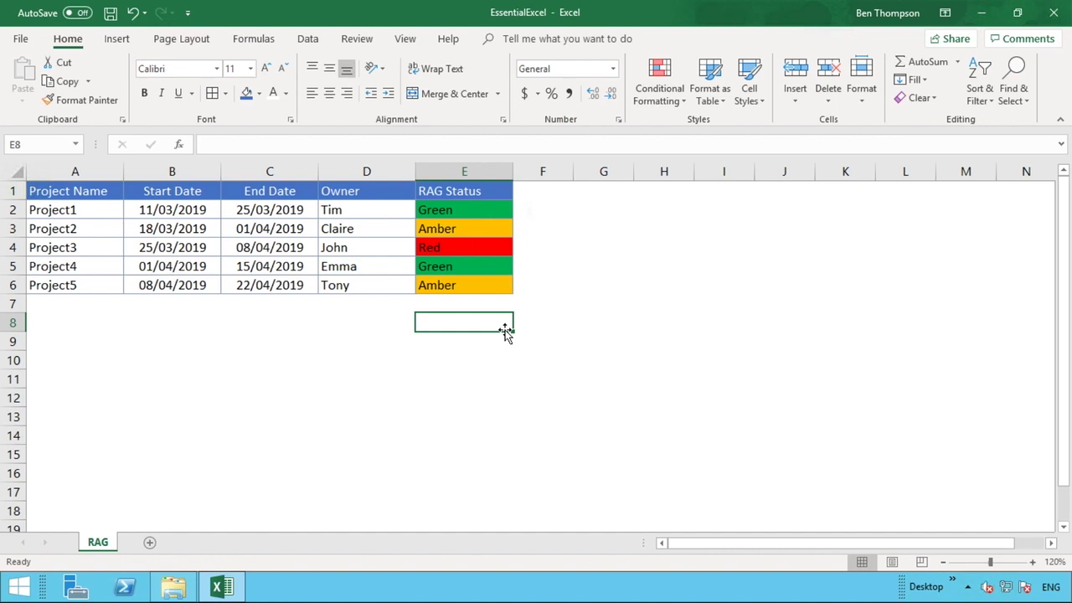
left_click(486, 287)
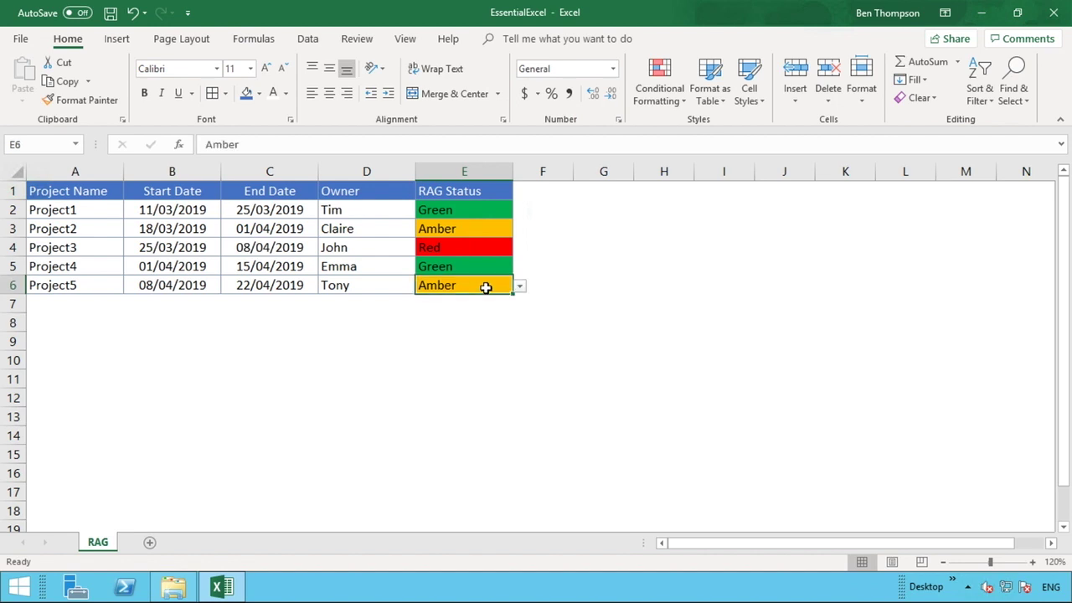